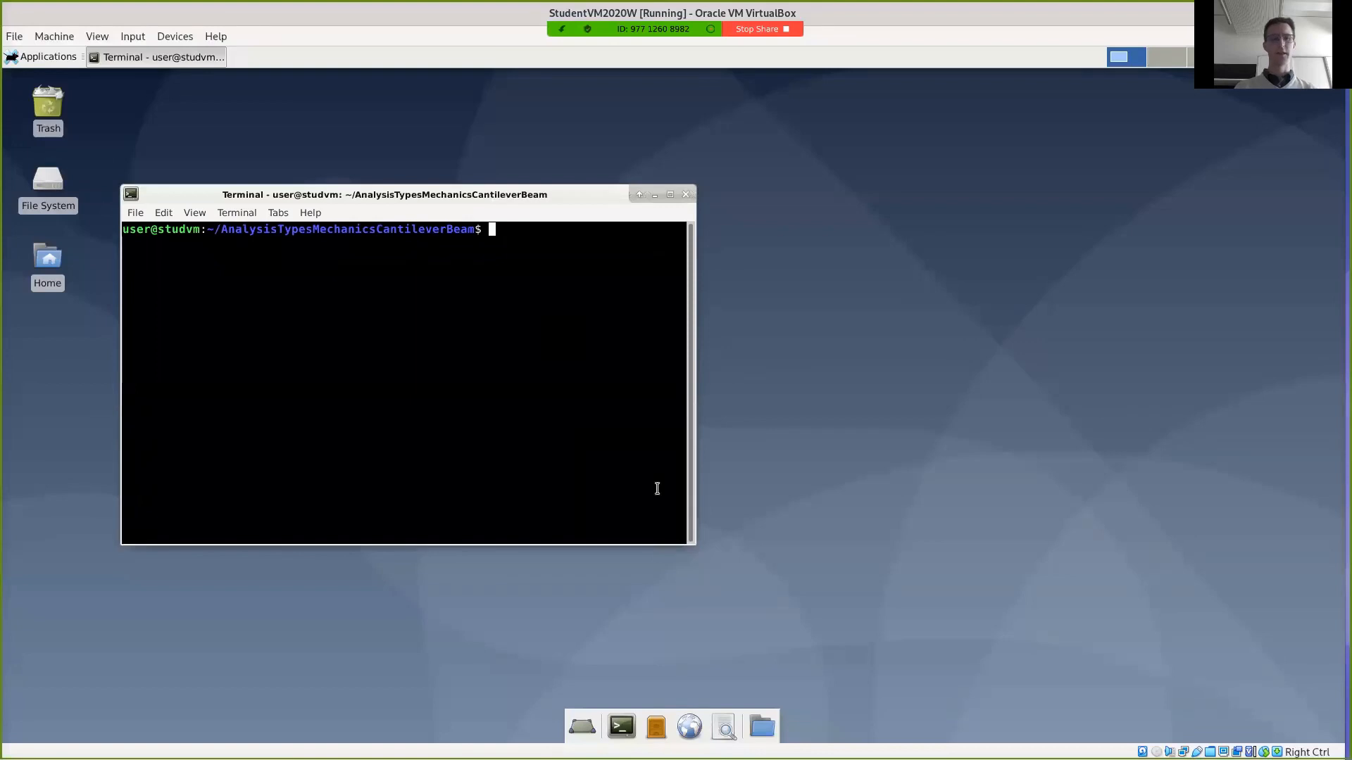
- List the files in the AnalysisTypesMechanicsCantileverBeam folder and point out beam.jou and run.sh
{"action": "type", "text": "ls"}
{"action": "key", "text": "Return"}
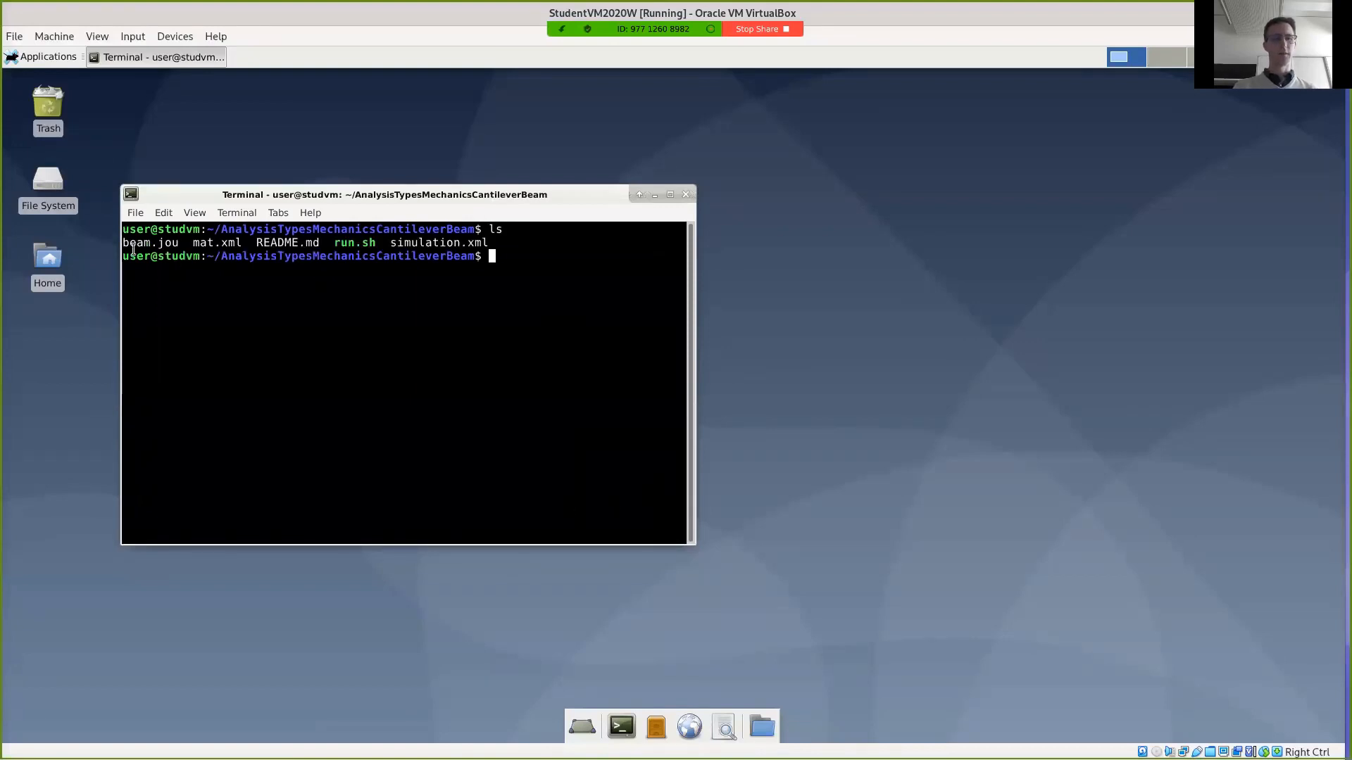
{"action": "left_click_drag", "start_coordinate": [123, 247], "coordinate": [181, 255]}
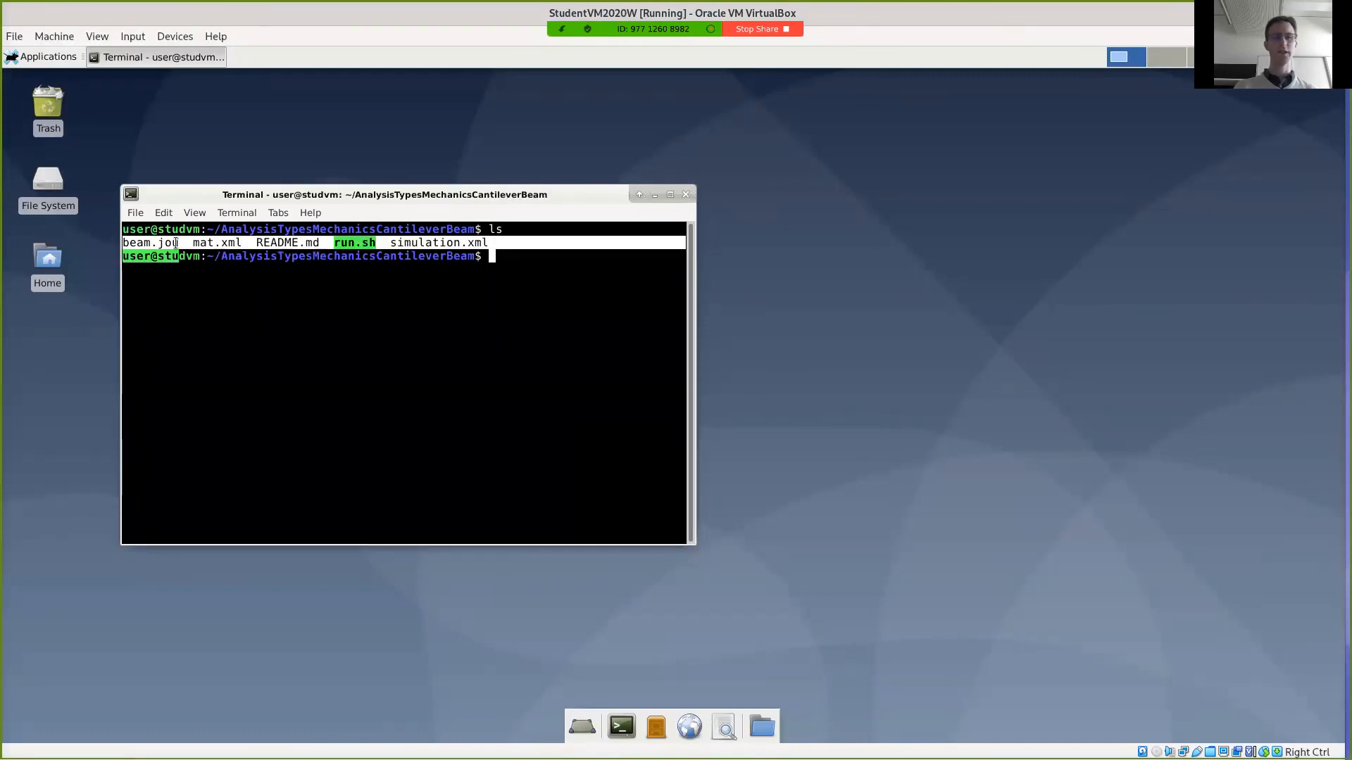
{"action": "left_click", "coordinate": [271, 293]}
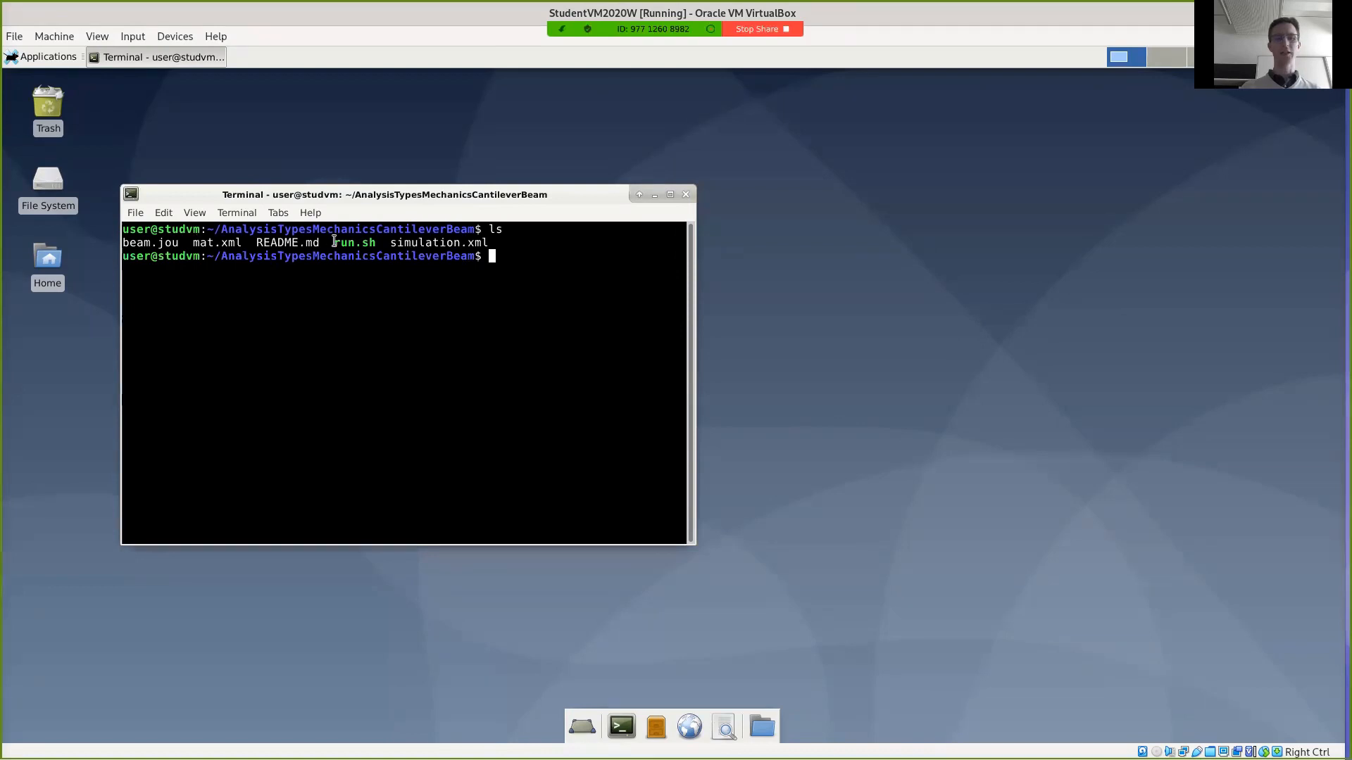
{"action": "left_click_drag", "start_coordinate": [334, 242], "coordinate": [376, 243]}
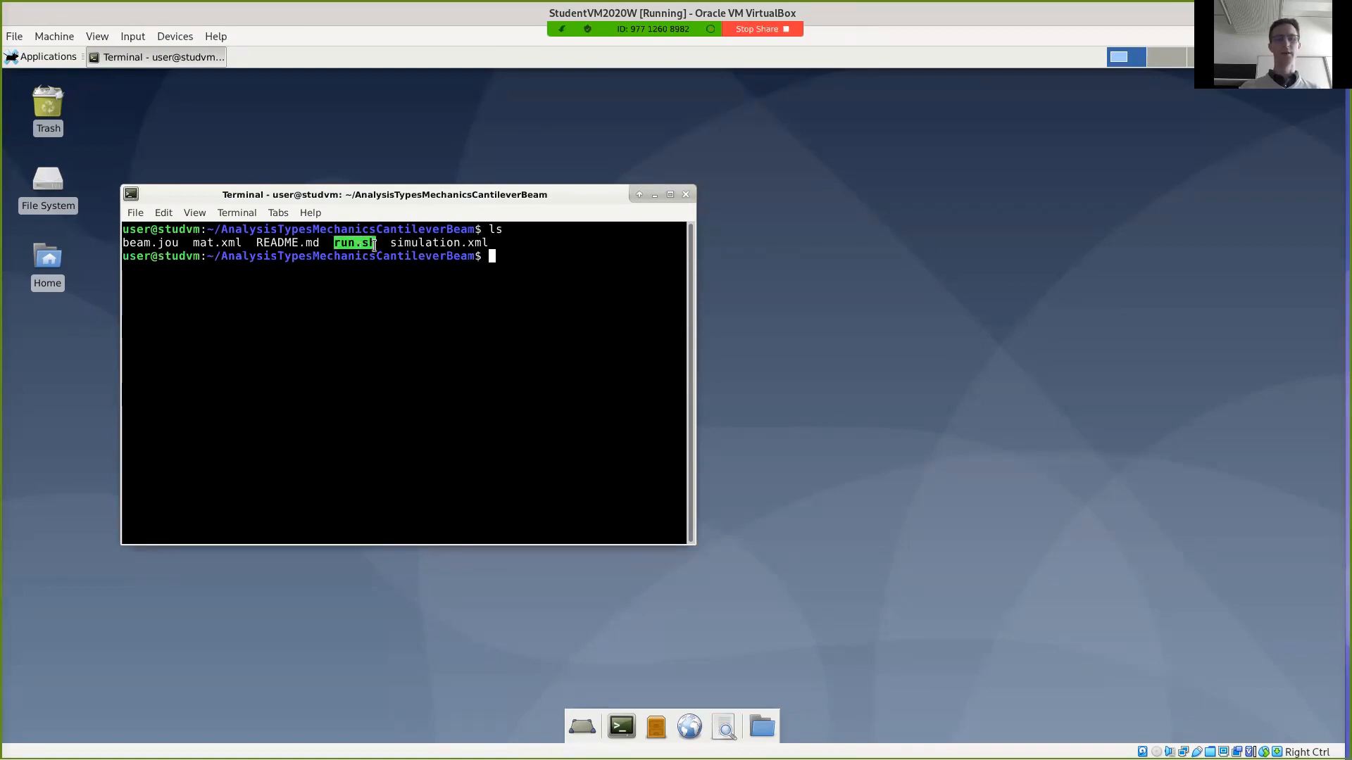
{"action": "left_click", "coordinate": [438, 298]}
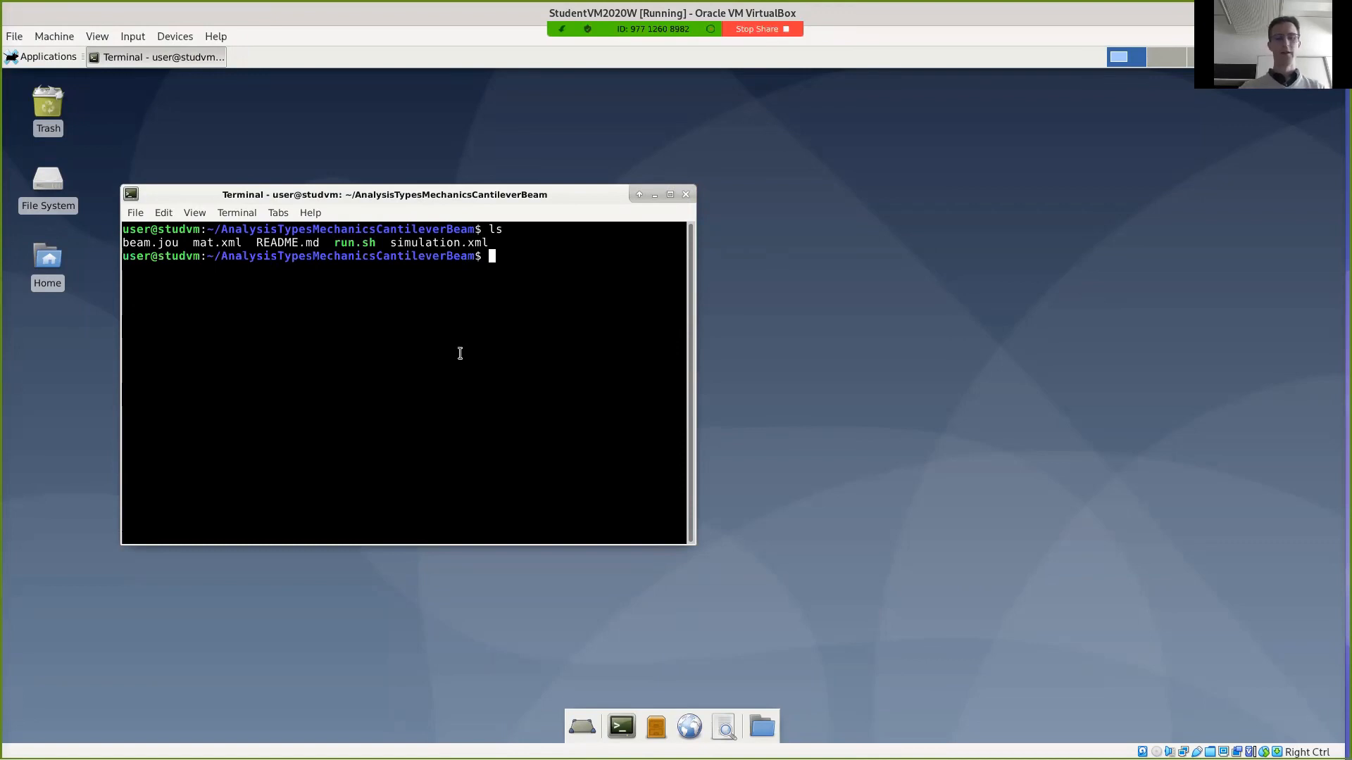
- Print the contents of the run.sh script in the terminal
{"action": "type", "text": "cat "}
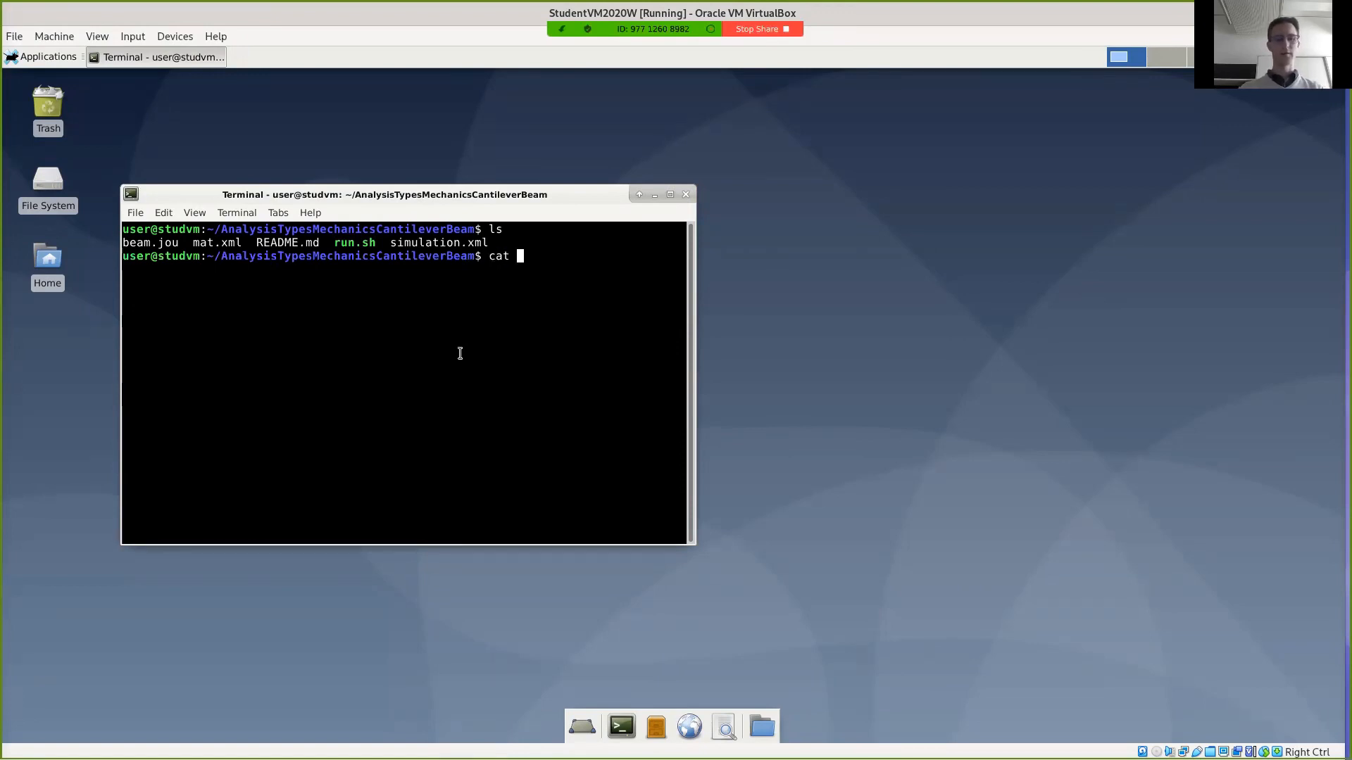
{"action": "type", "text": "run.sh"}
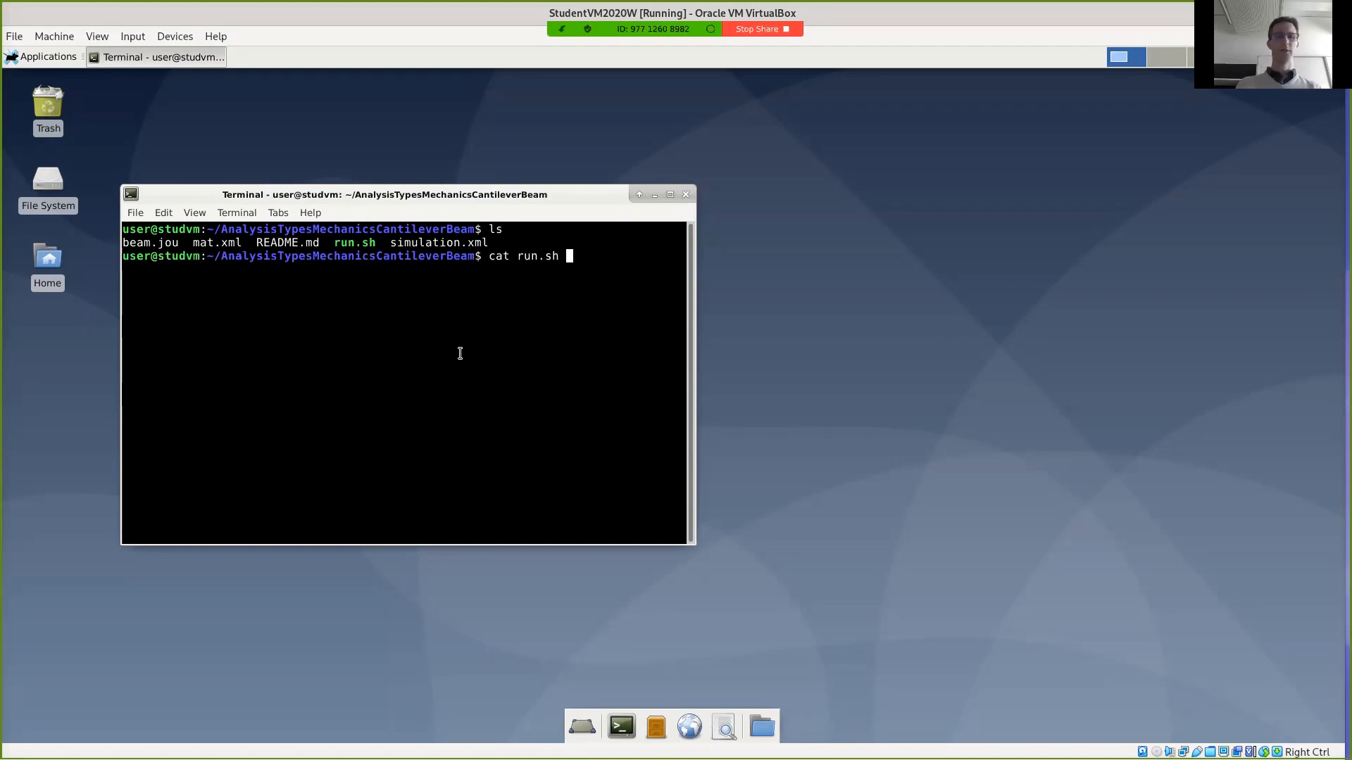
{"action": "key", "text": "Return"}
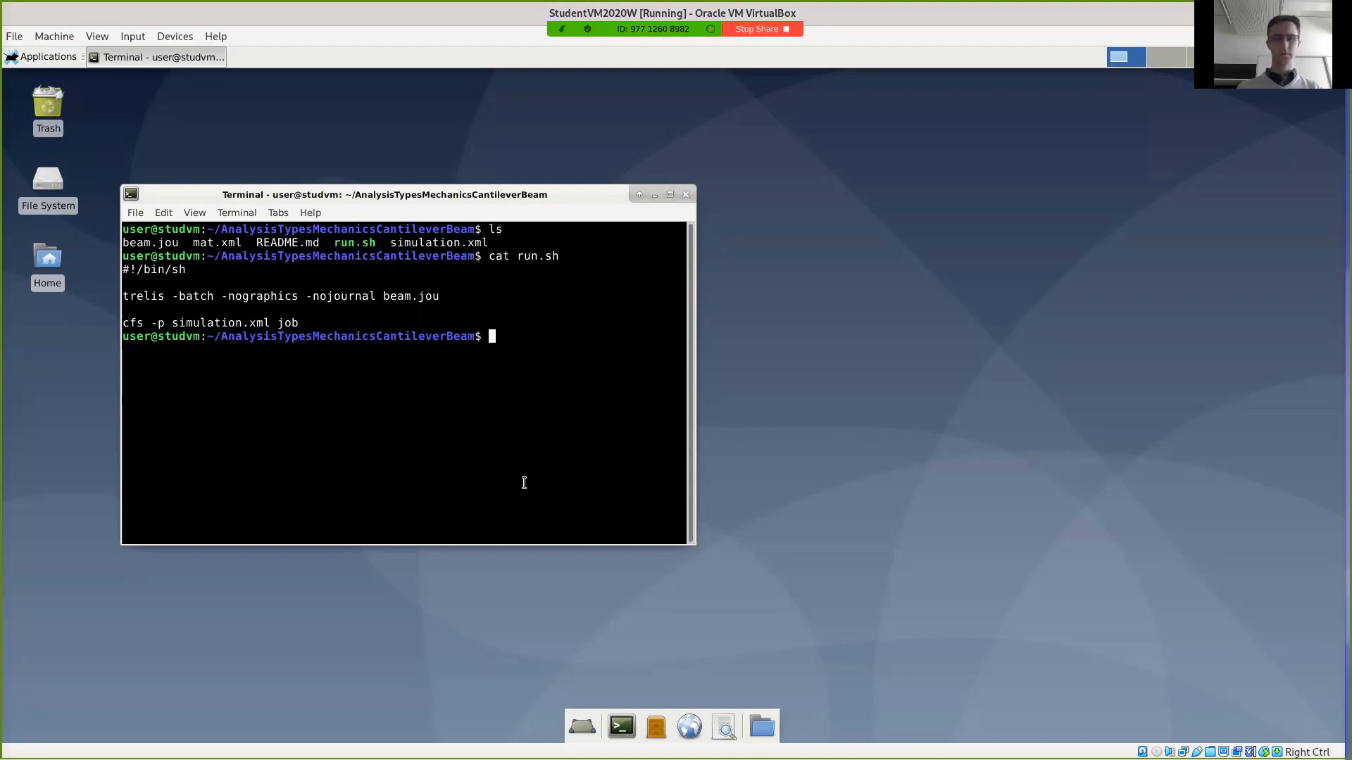
- Launch Trelis from the terminal as a background process
{"action": "type", "text": "trelis "}
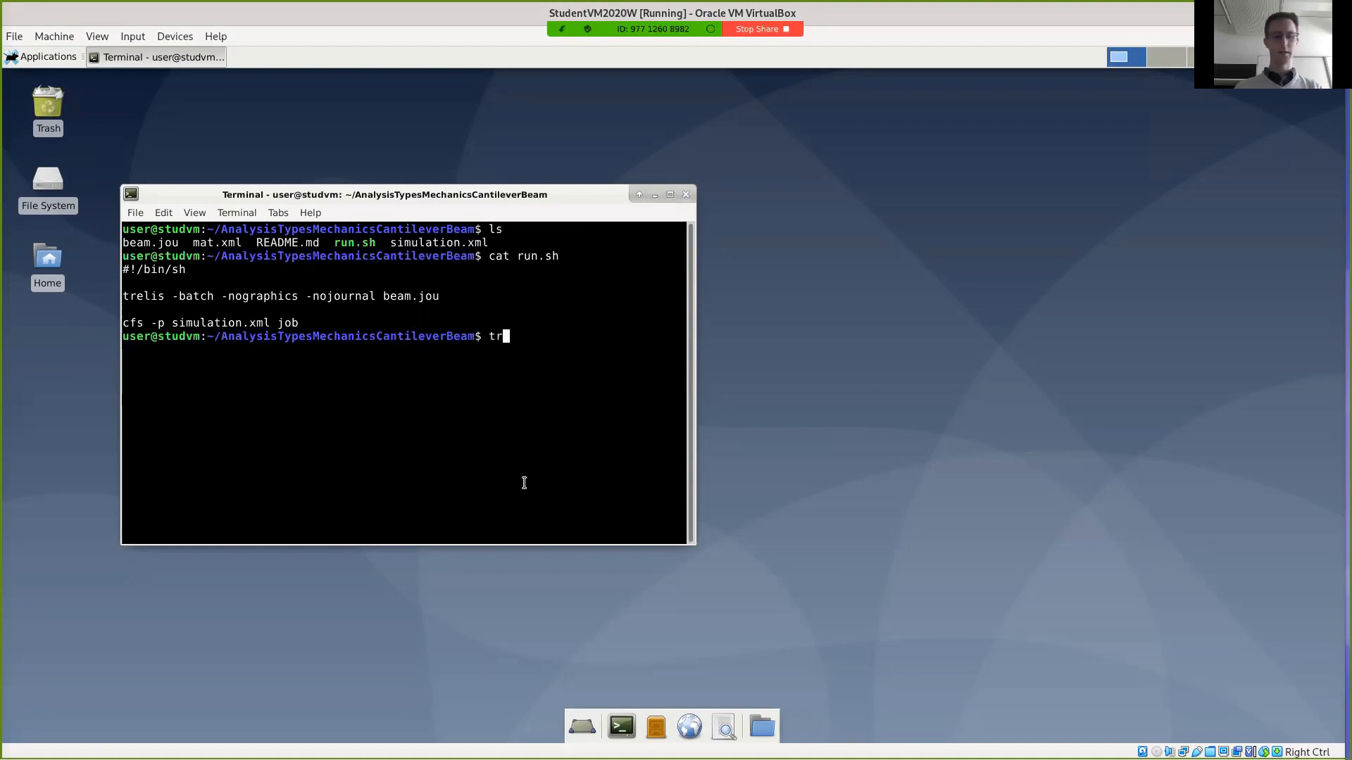
{"action": "type", "text": "&"}
{"action": "key", "text": "Return"}
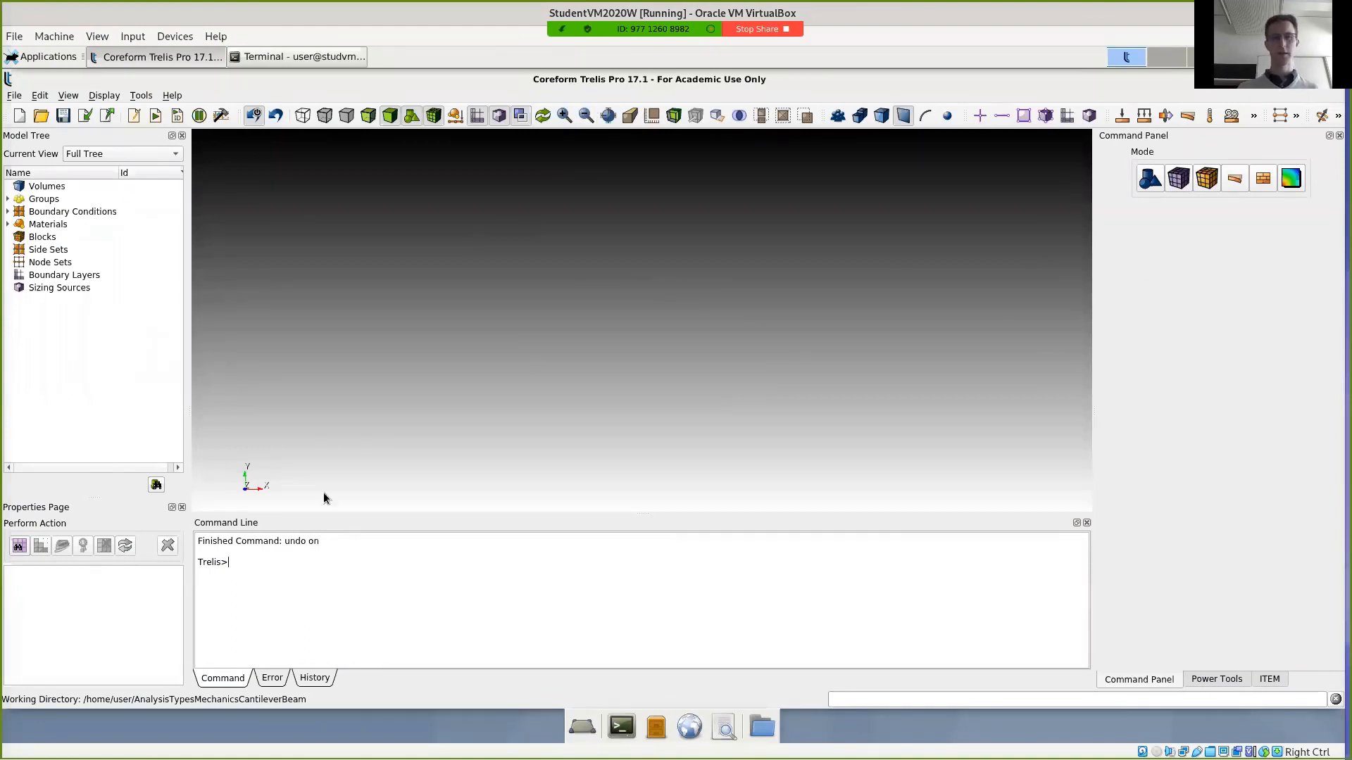
- Return to the terminal, print the contents of beam.jou and examine the brick dimensions
{"action": "left_click_drag", "start_coordinate": [525, 78], "coordinate": [890, 132]}
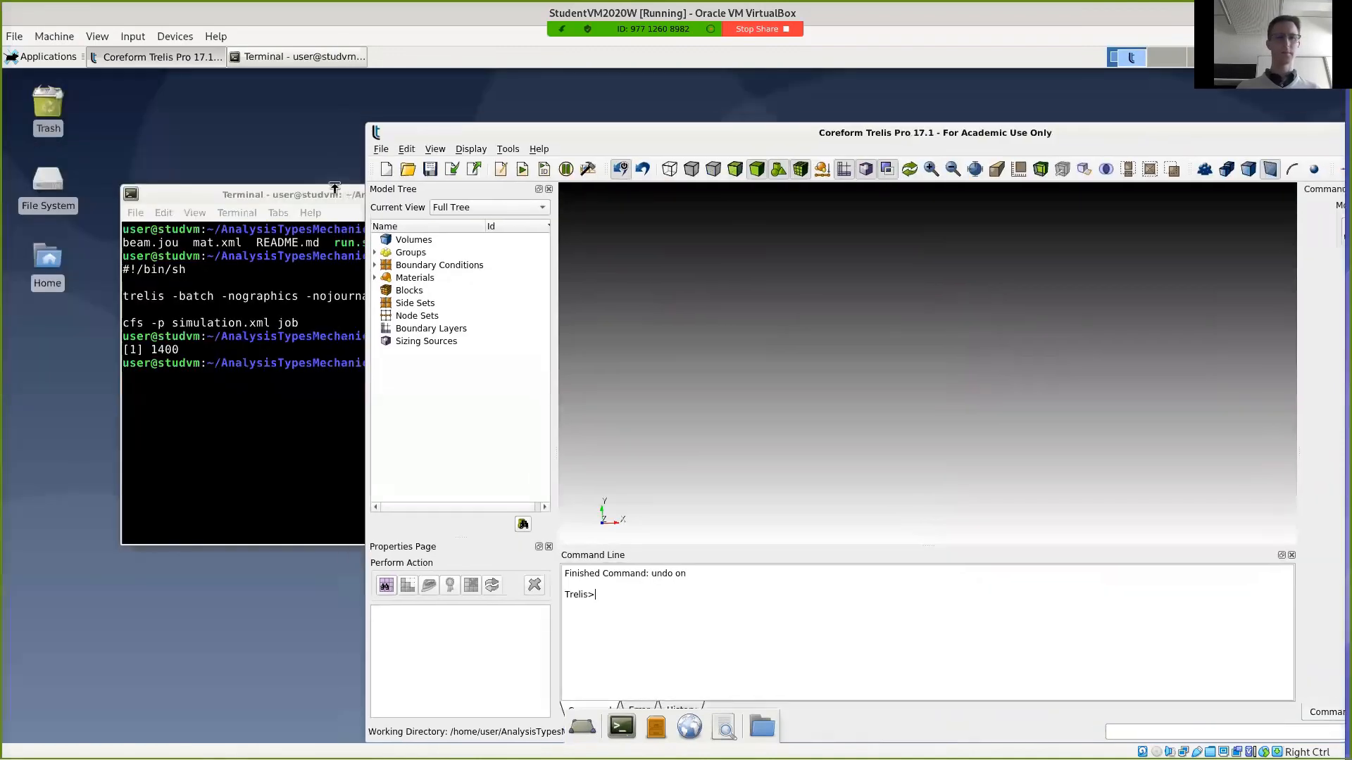
{"action": "left_click", "coordinate": [292, 196]}
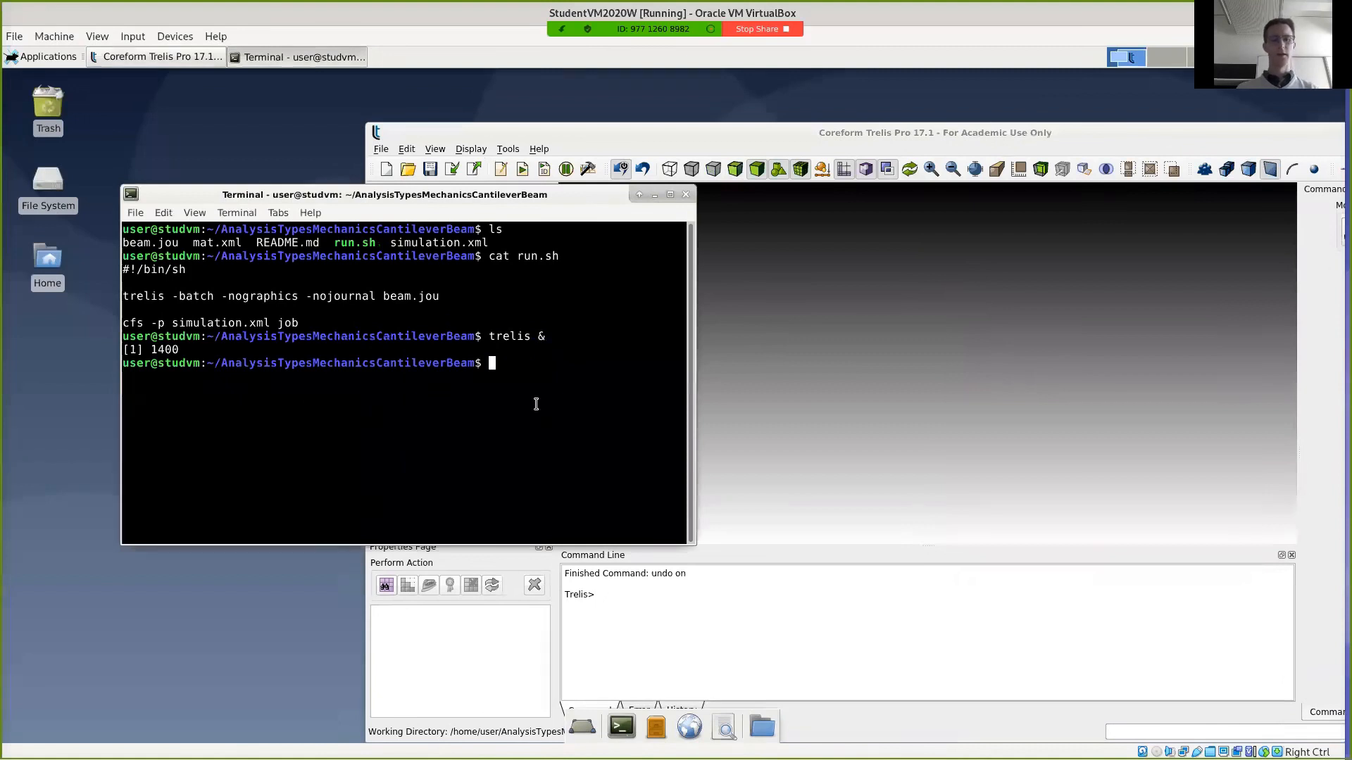
{"action": "type", "text": "cat "}
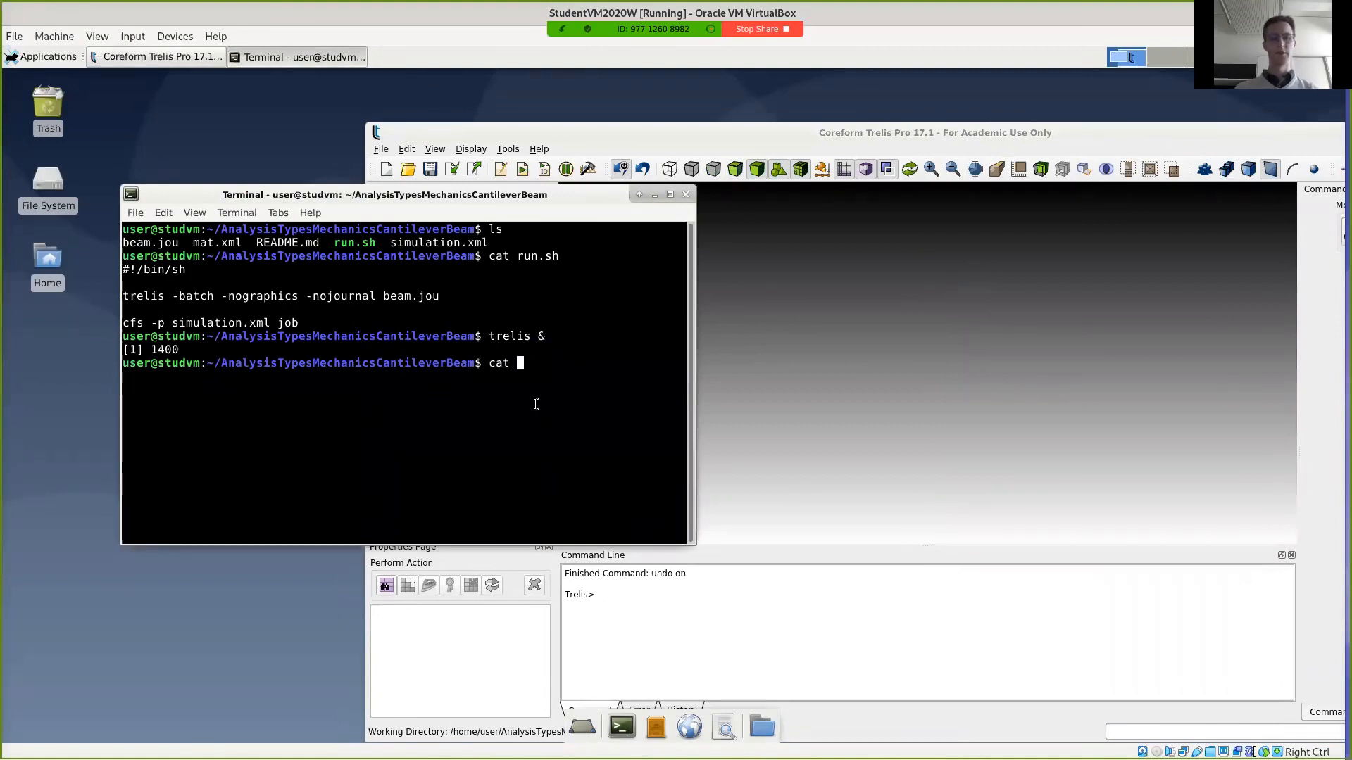
{"action": "type", "text": "be"}
{"action": "key", "text": "Tab"}
{"action": "key", "text": "Return"}
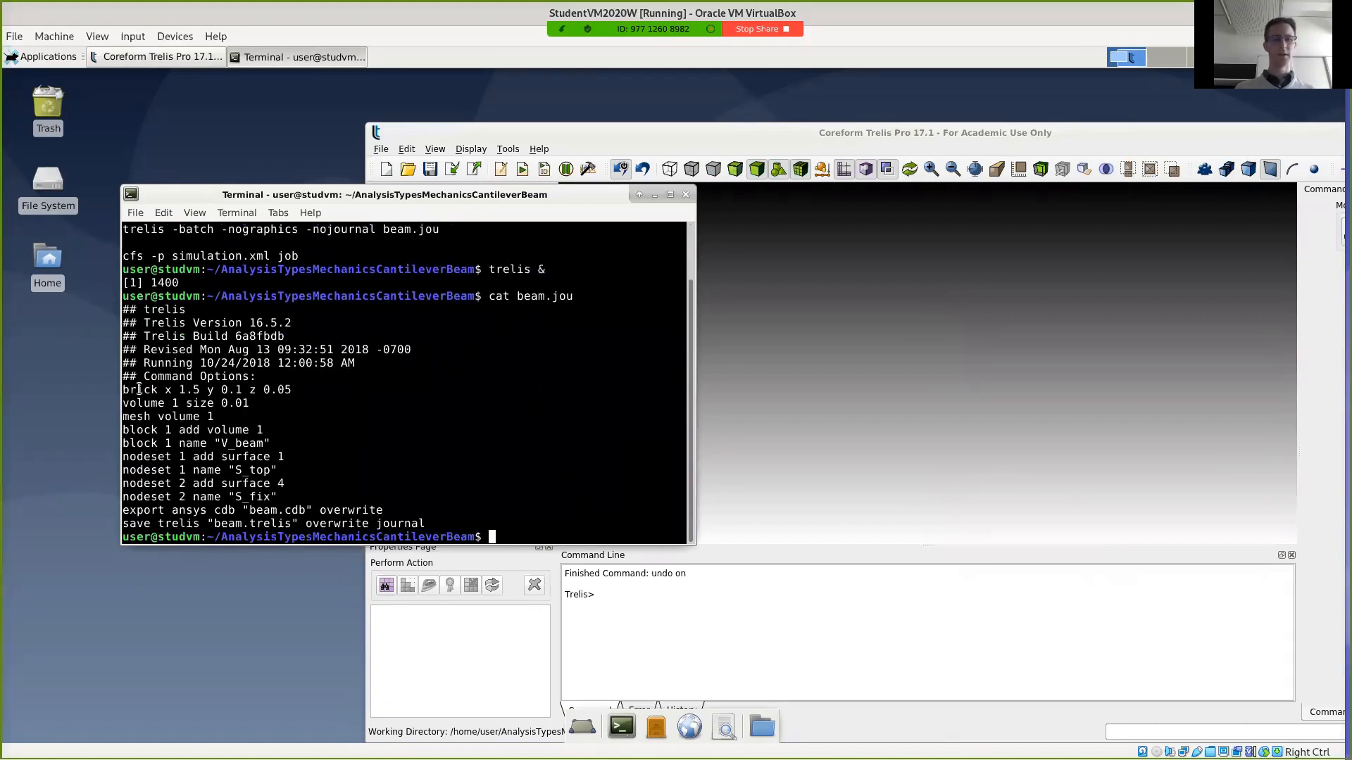
{"action": "left_click_drag", "start_coordinate": [173, 391], "coordinate": [243, 392]}
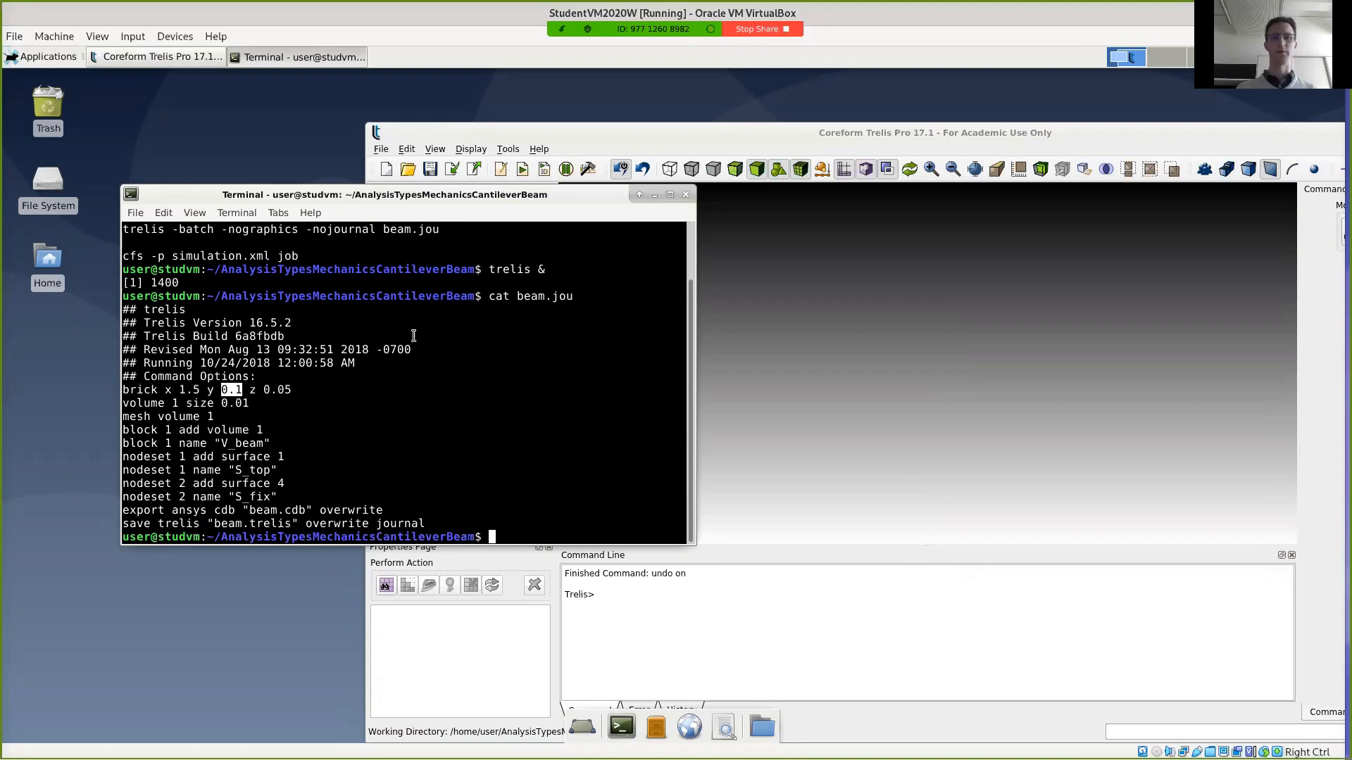
- Switch back to the Trelis window and maximize it
{"action": "left_click", "coordinate": [760, 131]}
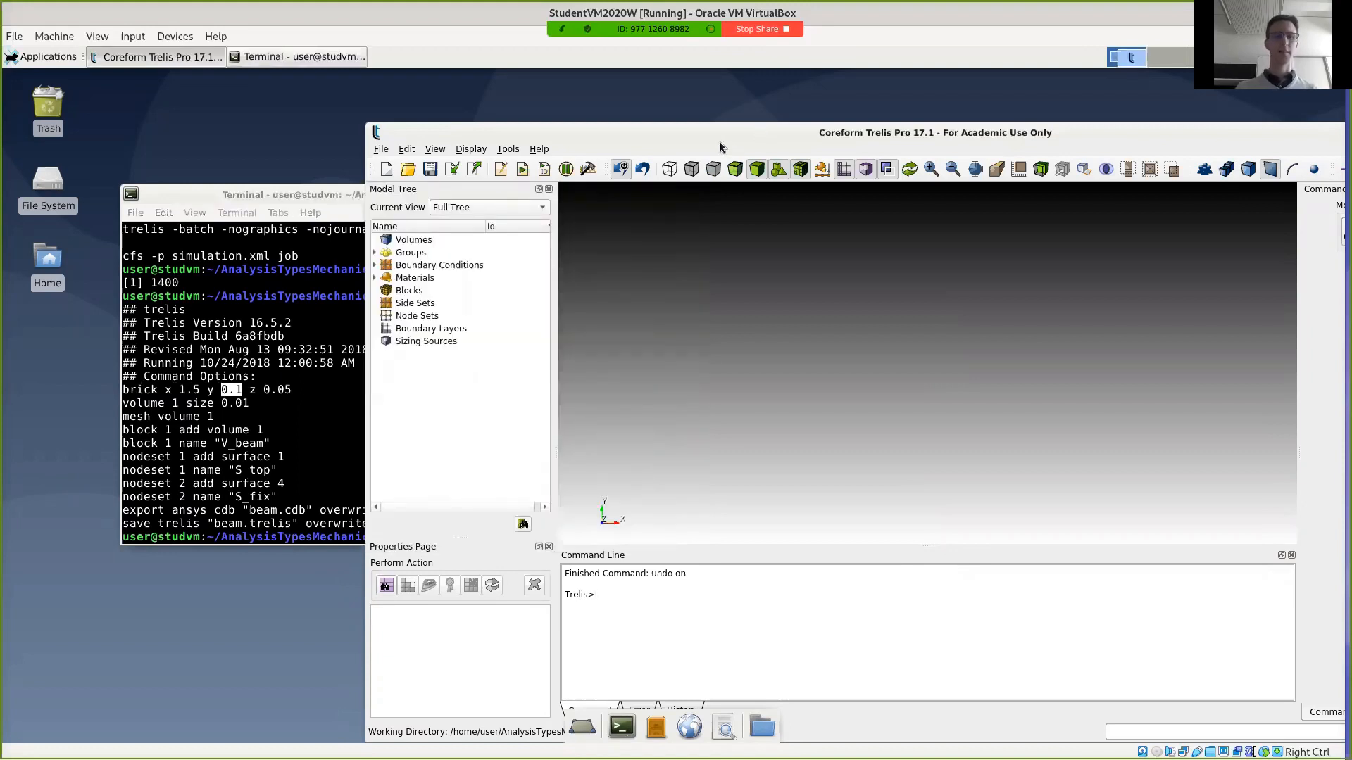
{"action": "left_click_drag", "start_coordinate": [711, 133], "coordinate": [426, 97]}
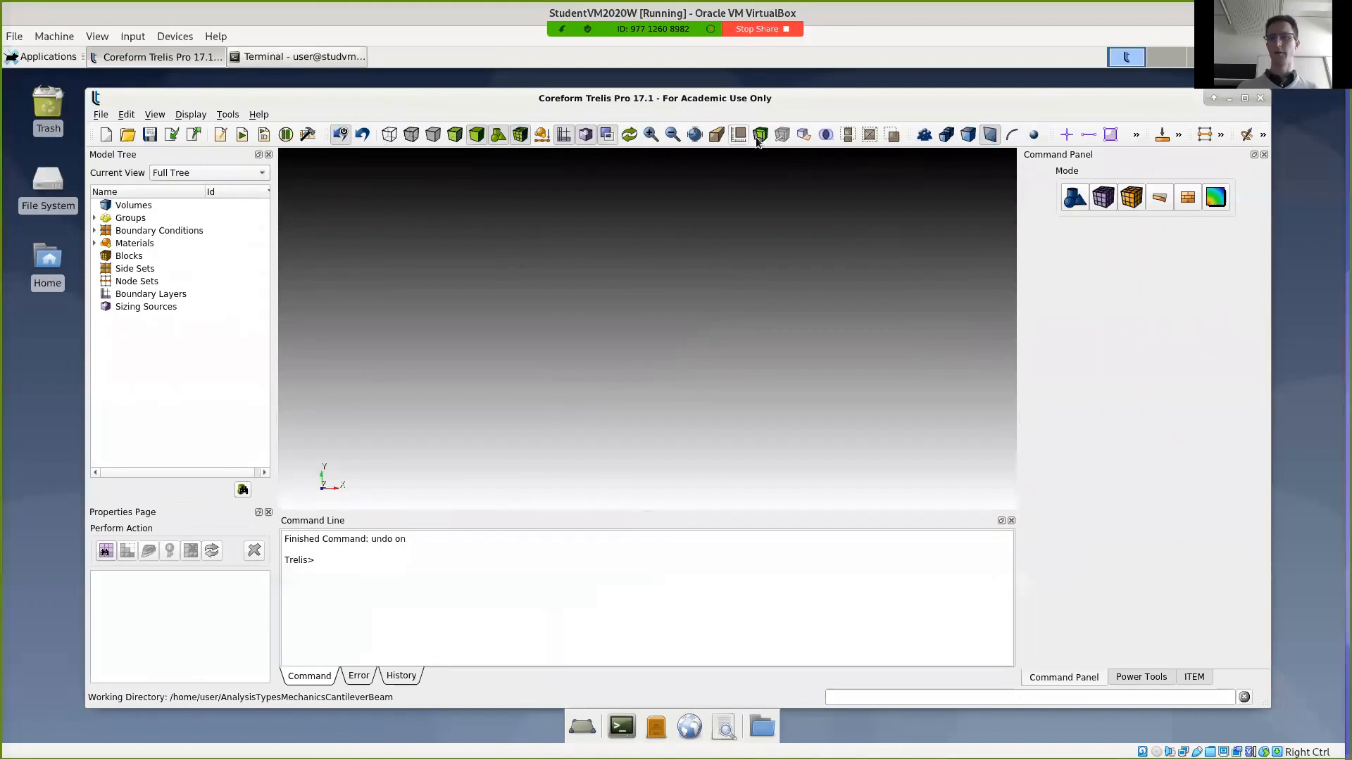
{"action": "left_click", "coordinate": [1244, 98]}
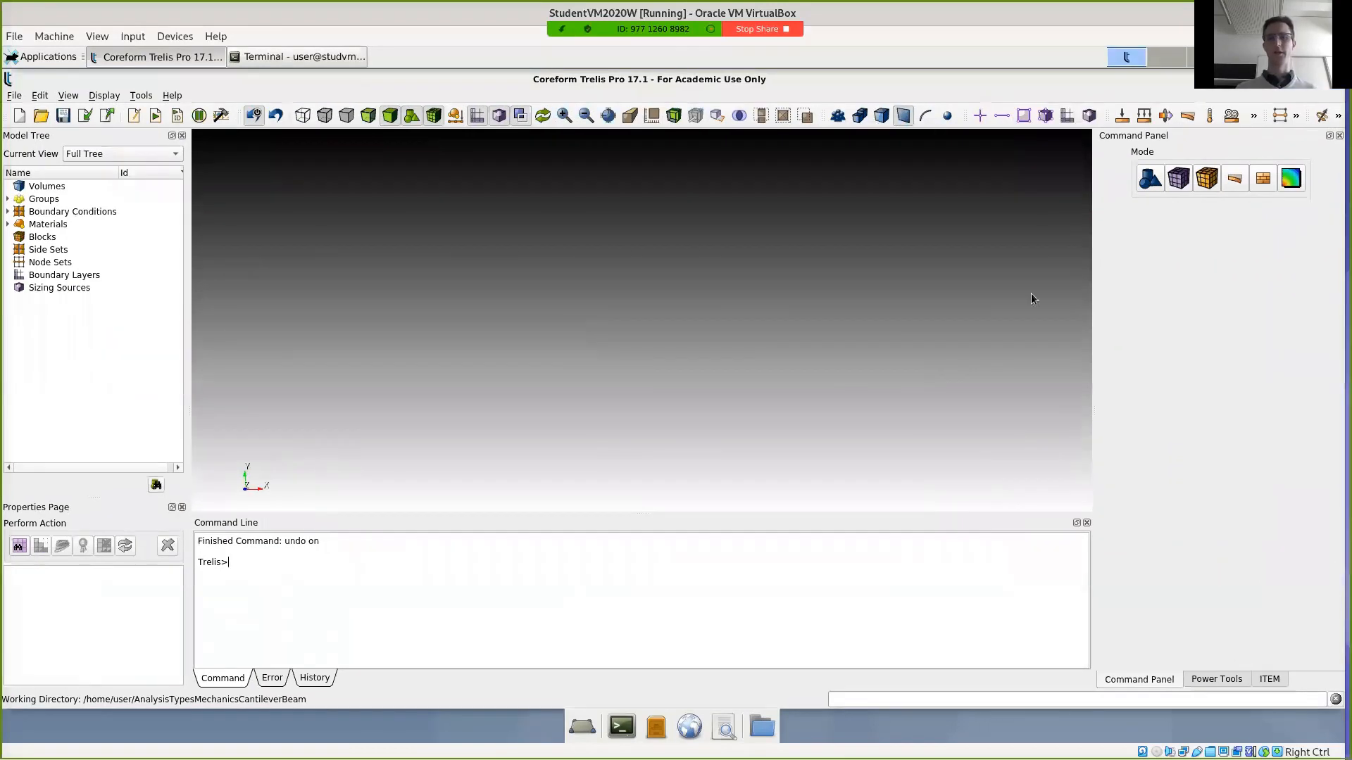
- Create a brick volume with X width 1.5, Y height 0.1 and Z depth 0.05
{"action": "left_click", "coordinate": [1149, 181]}
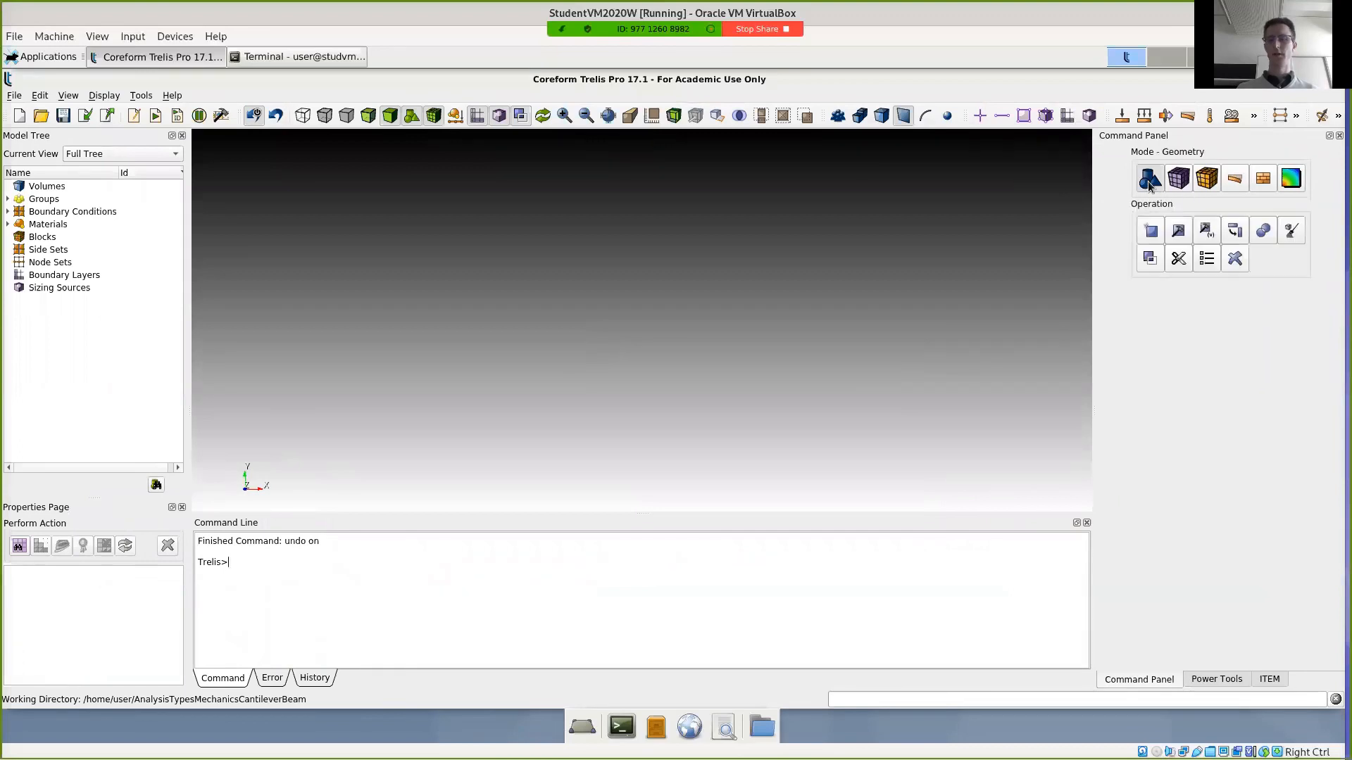
{"action": "left_click", "coordinate": [1155, 235]}
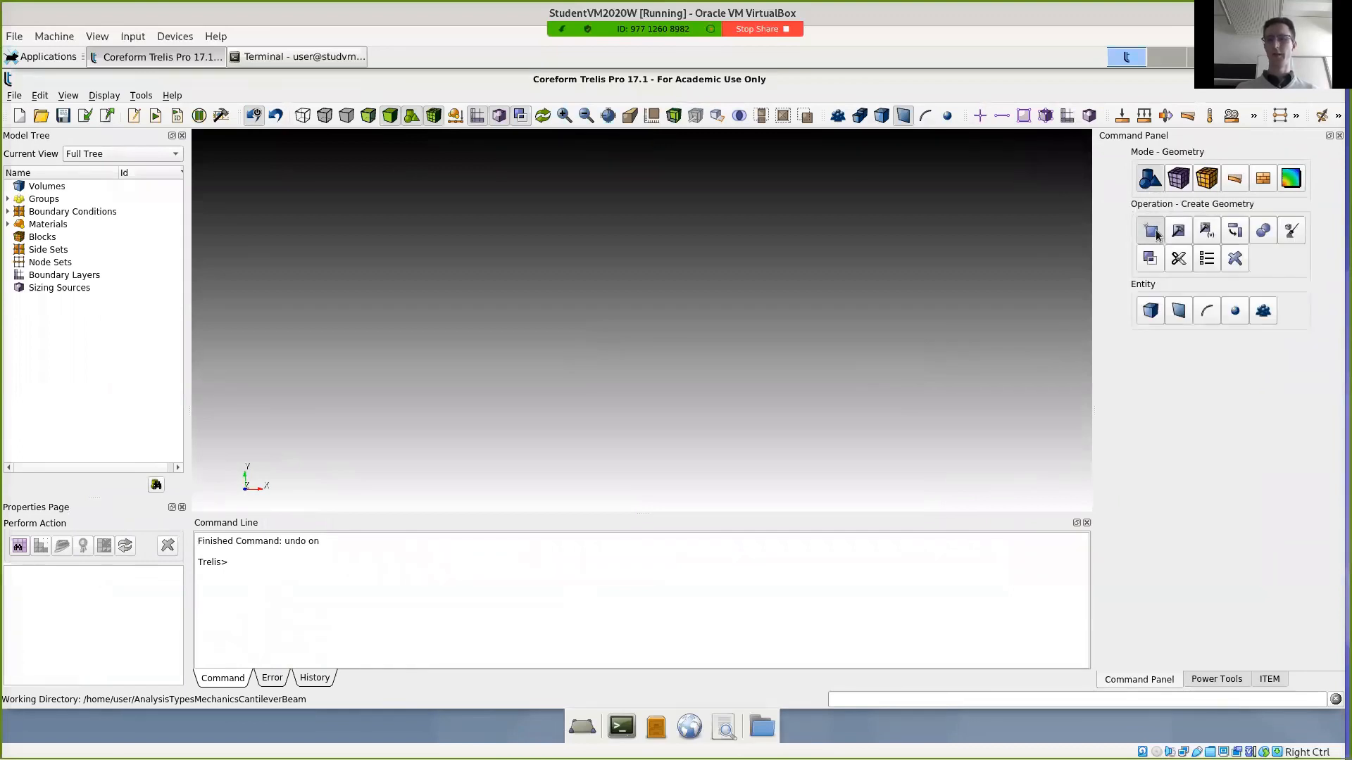
{"action": "left_click", "coordinate": [1150, 311]}
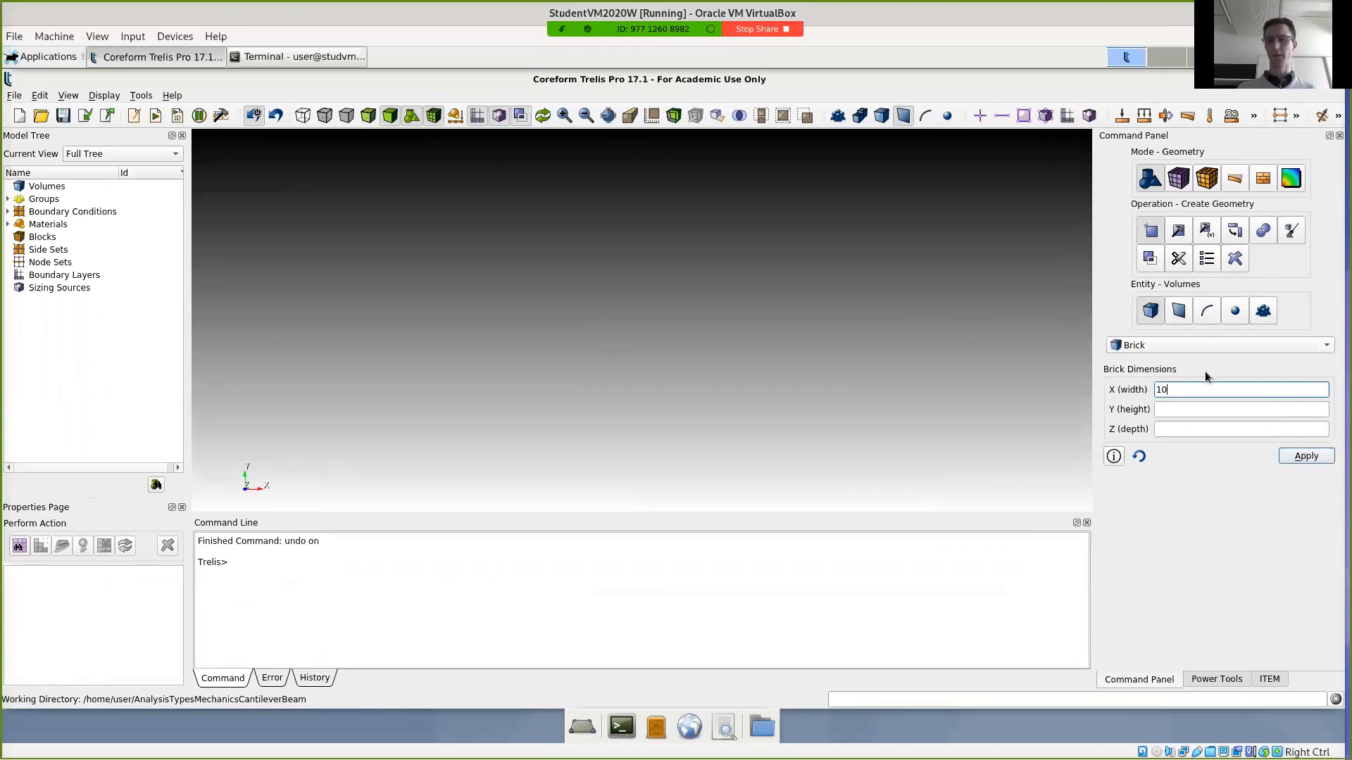
{"action": "double_click", "coordinate": [1161, 389]}
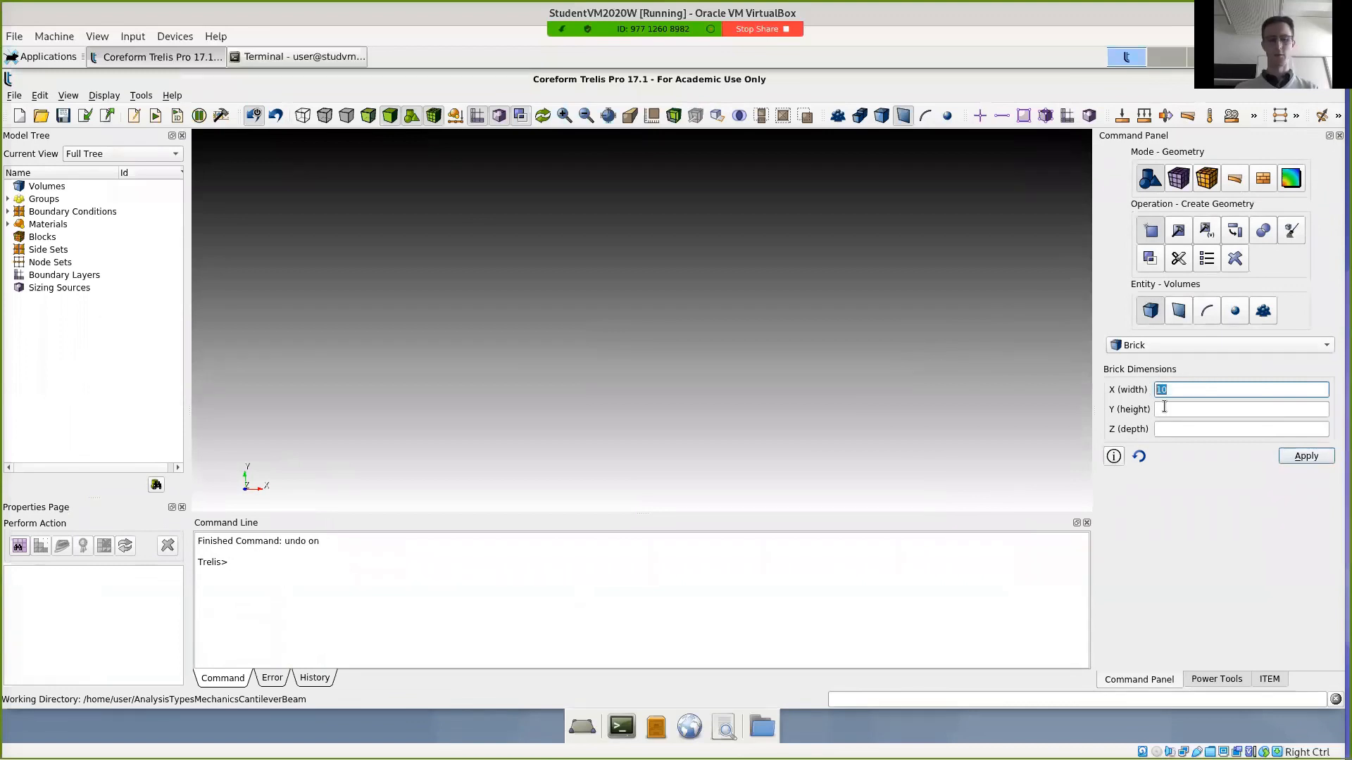
{"action": "type", "text": "1.5"}
{"action": "left_click", "coordinate": [1164, 409]}
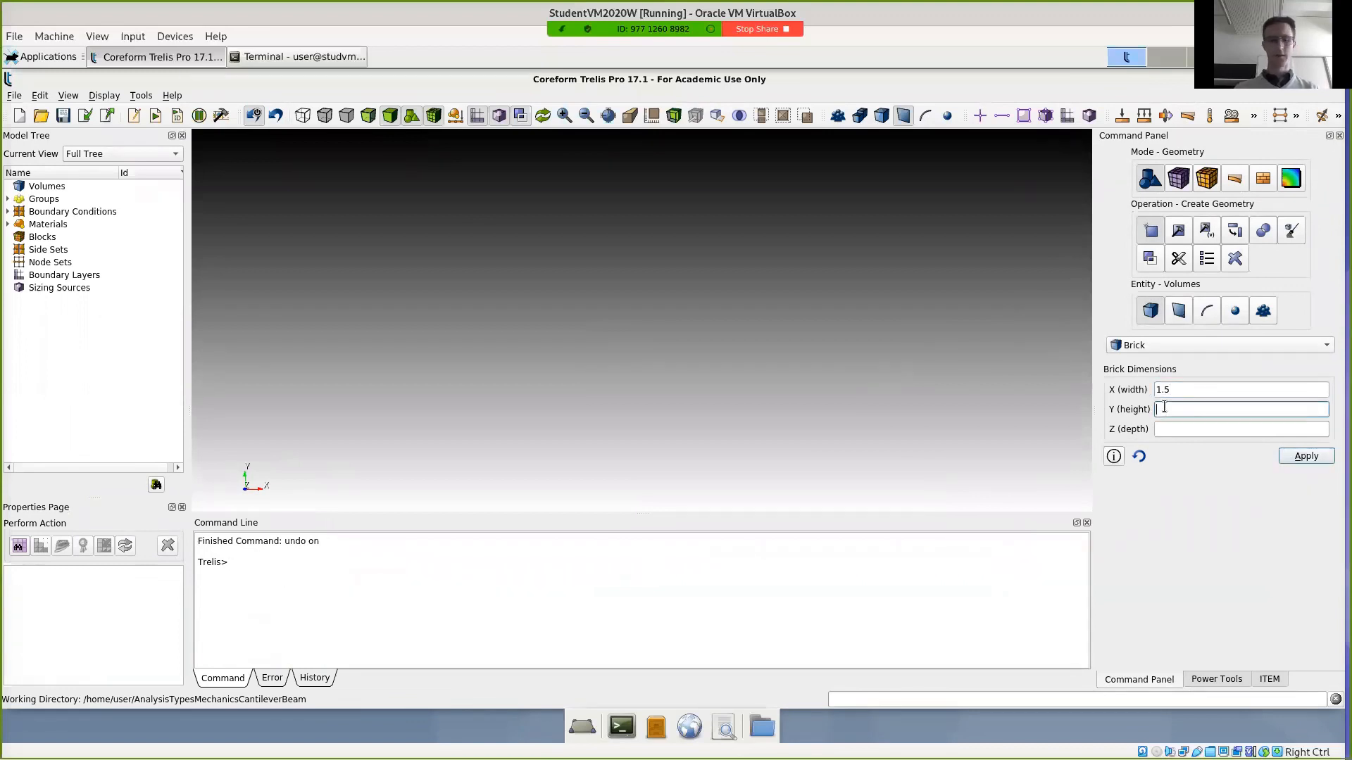
{"action": "type", "text": "0.1"}
{"action": "key", "text": "Tab"}
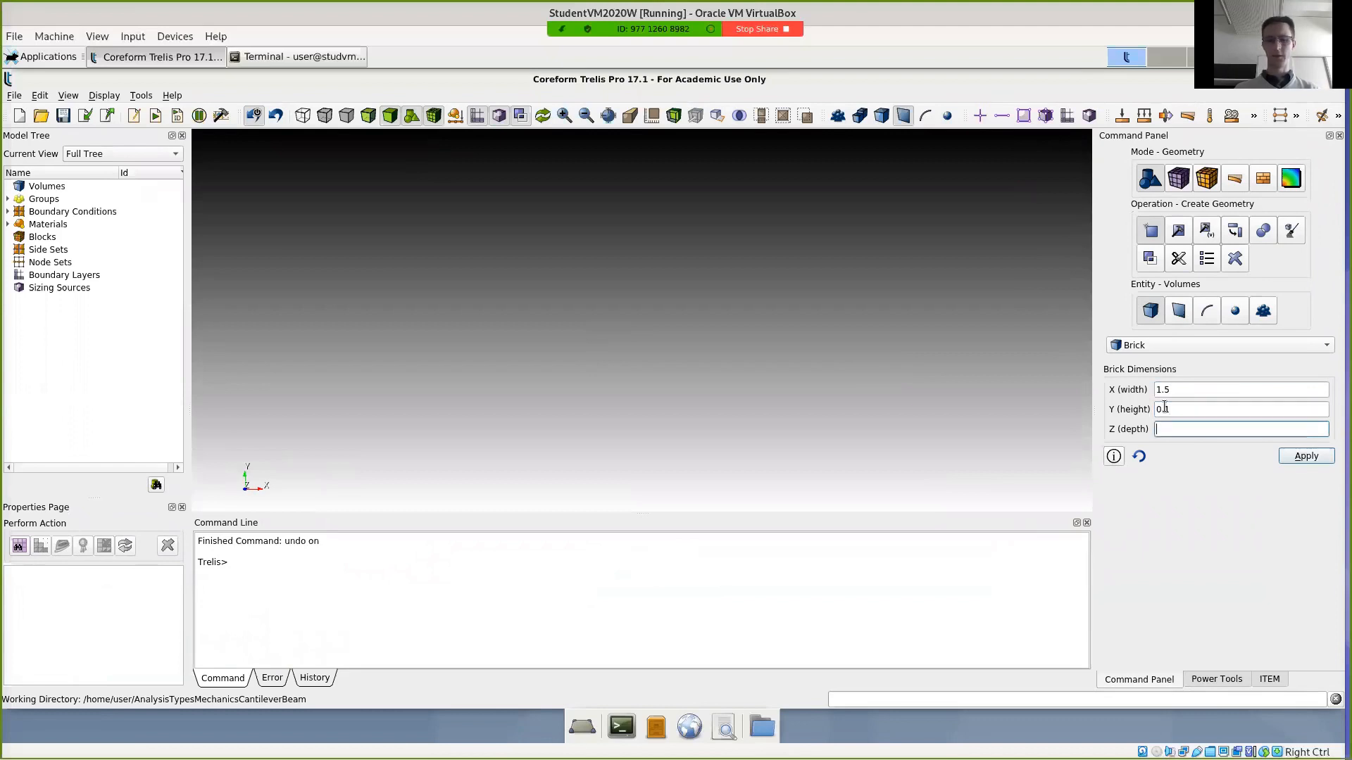
{"action": "type", "text": "0.05"}
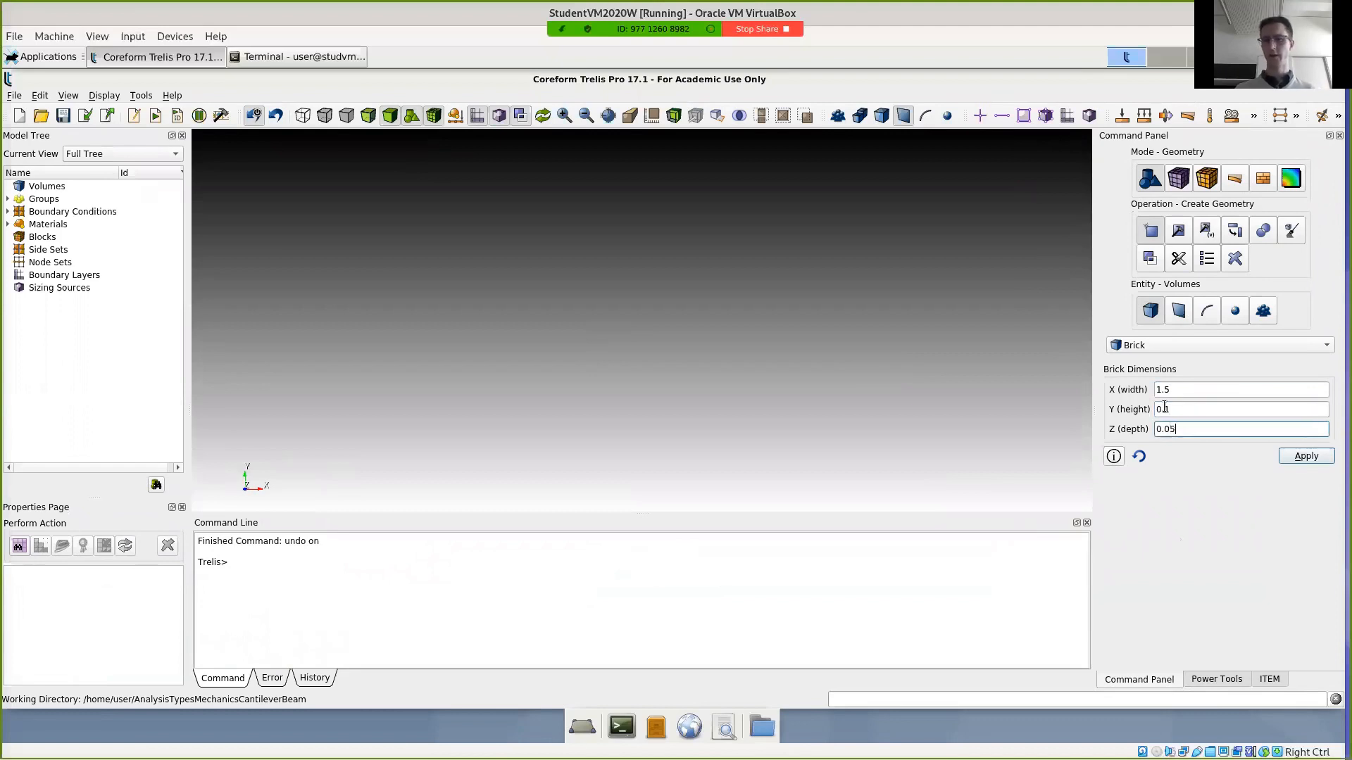
{"action": "left_click", "coordinate": [1295, 457]}
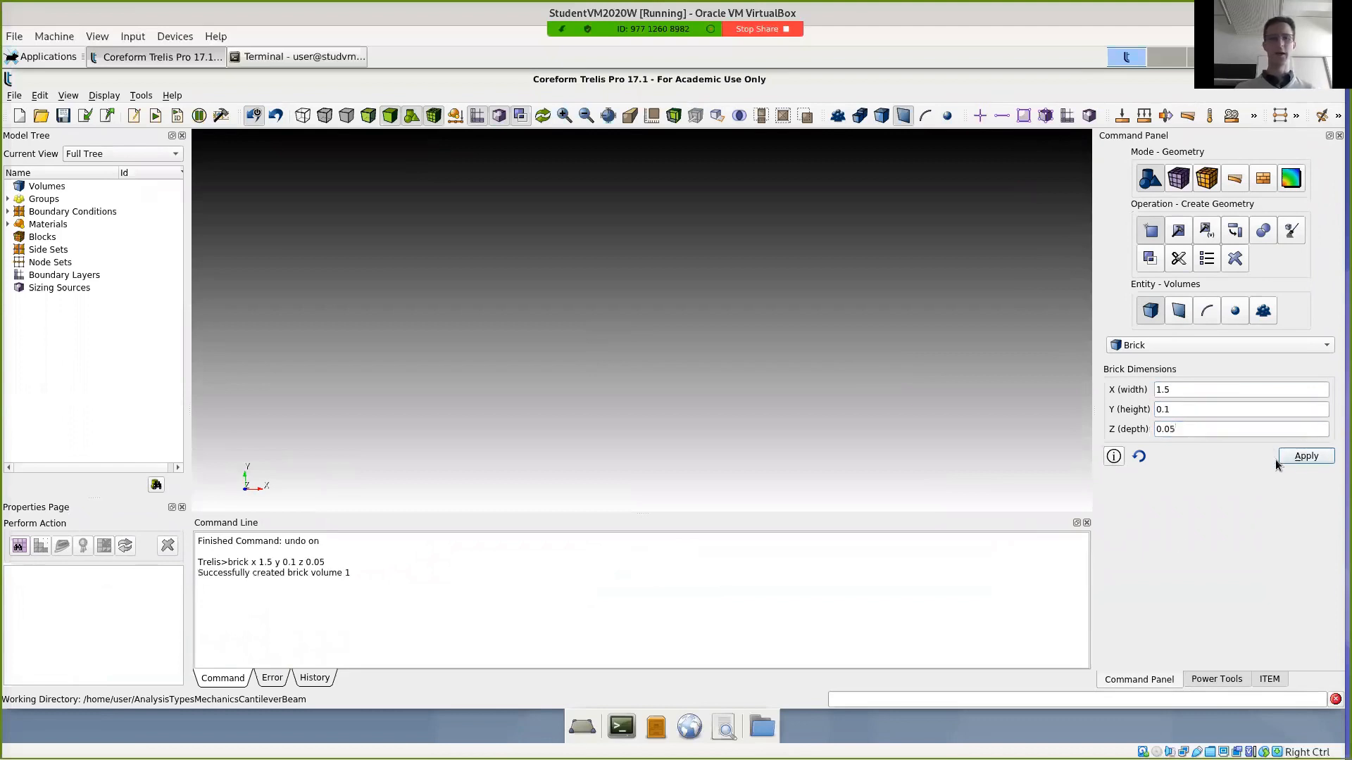
- Mesh the brick volume using Approximate Size intervals with a size of 0.01
{"action": "left_click_drag", "start_coordinate": [737, 412], "coordinate": [937, 359]}
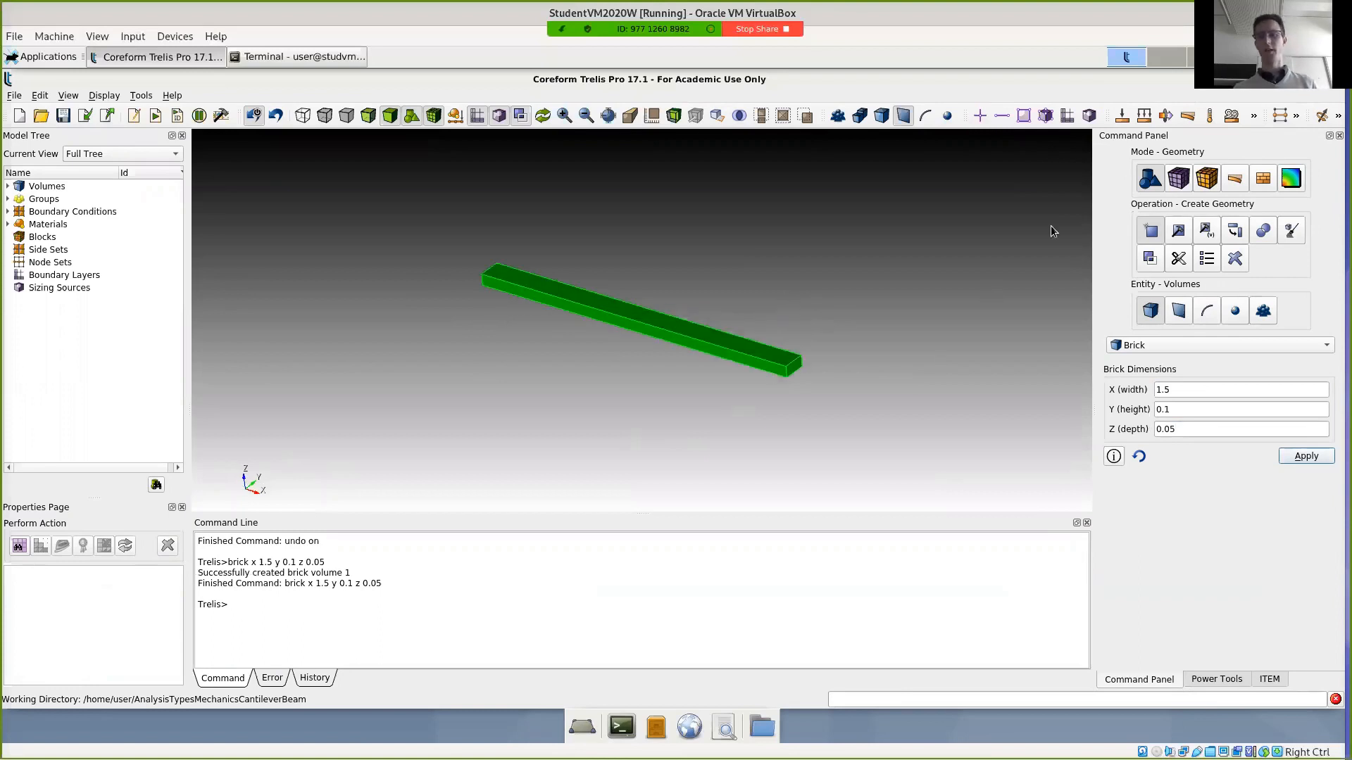
{"action": "left_click", "coordinate": [1178, 179]}
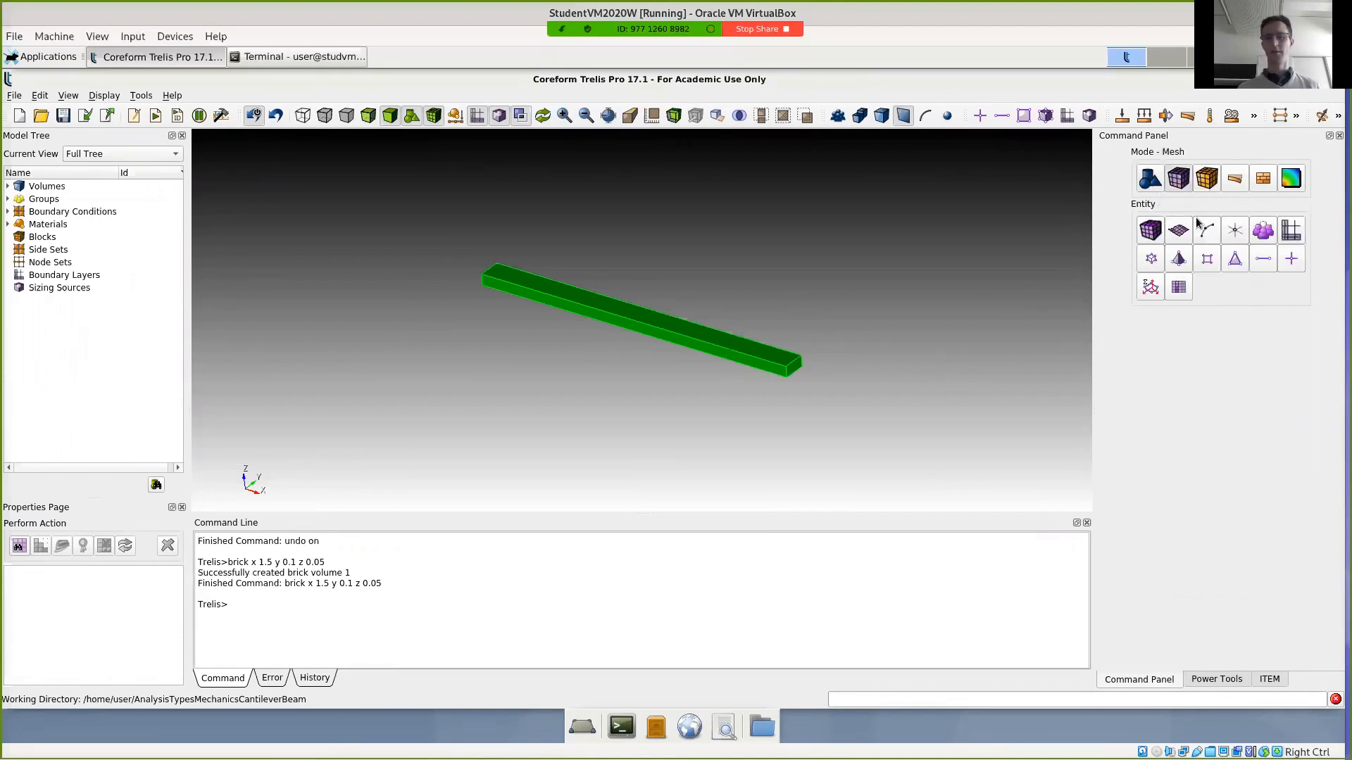
{"action": "left_click", "coordinate": [1148, 232]}
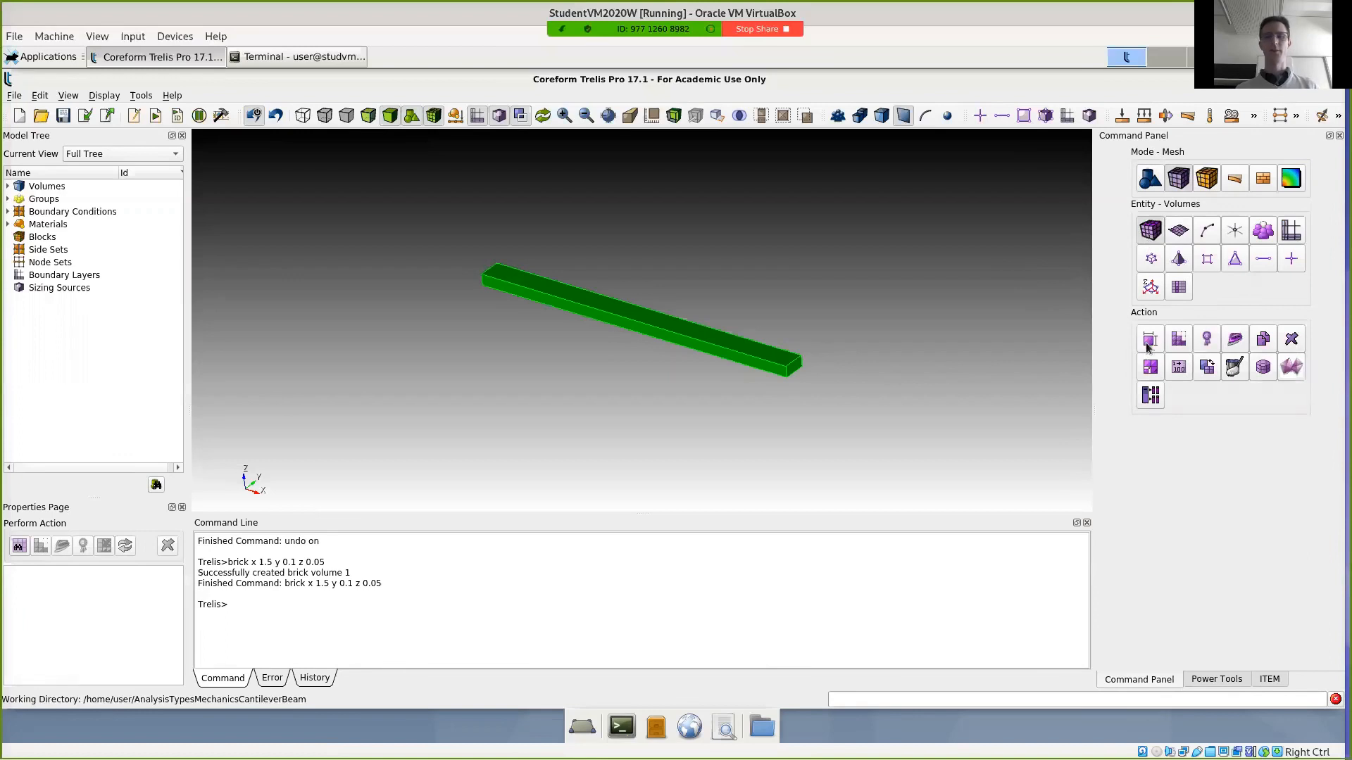
{"action": "left_click", "coordinate": [1148, 341]}
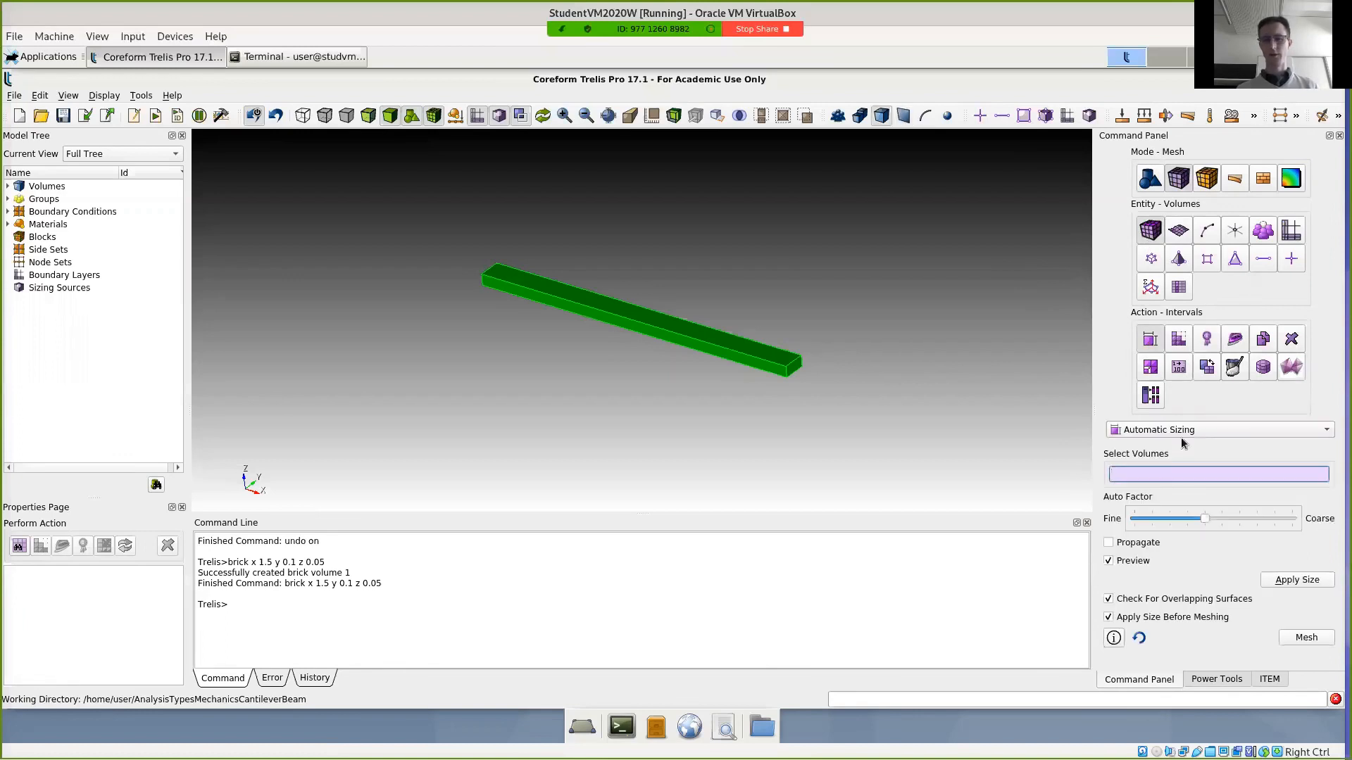
{"action": "left_click", "coordinate": [793, 359]}
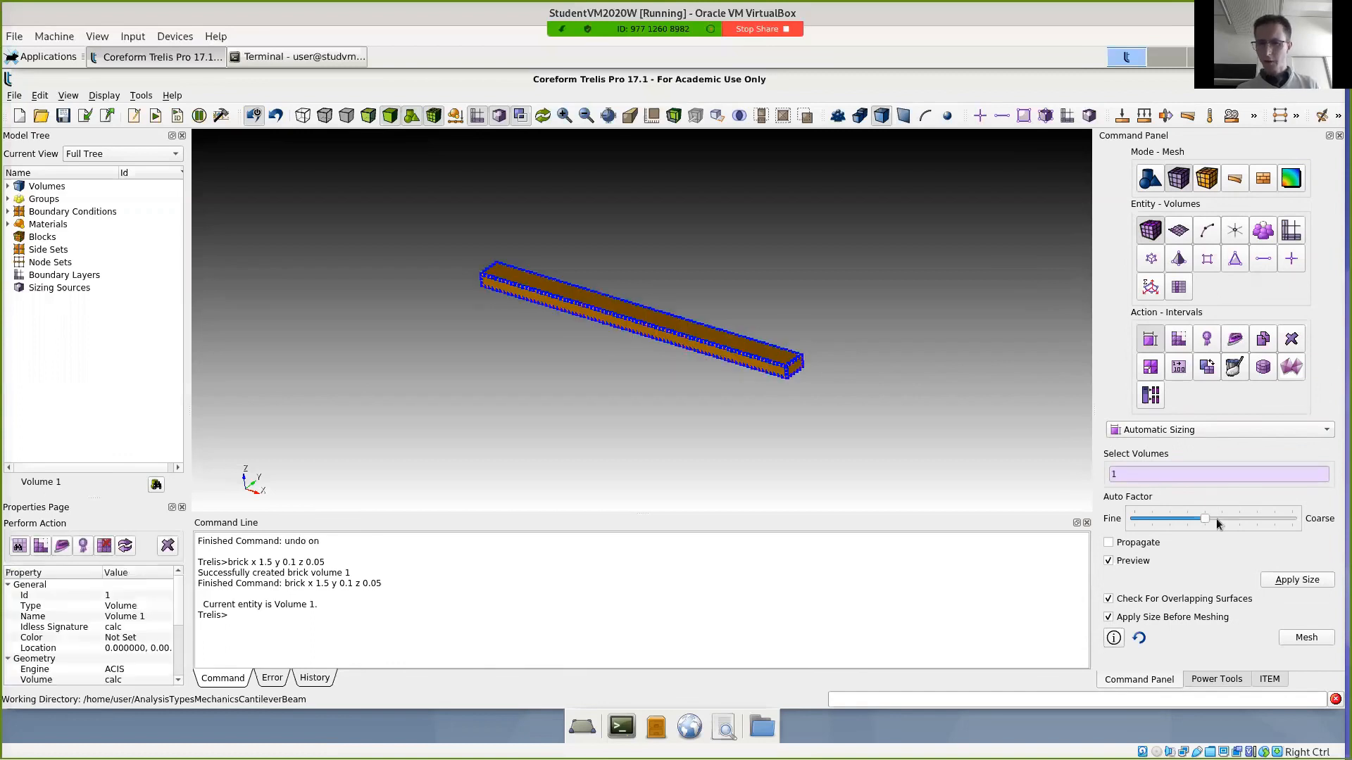
{"action": "left_click", "coordinate": [1161, 431]}
{"action": "left_click", "coordinate": [1161, 447]}
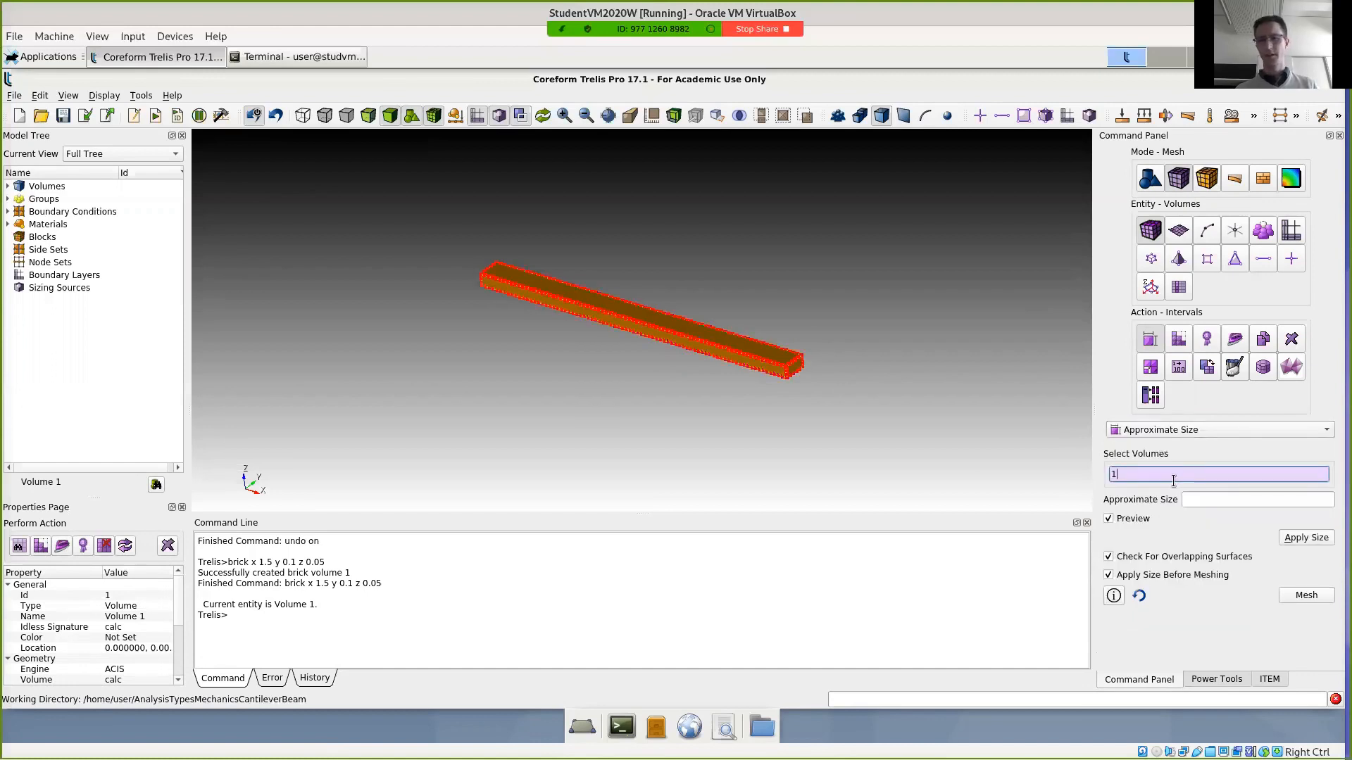
{"action": "left_click", "coordinate": [1199, 498]}
{"action": "type", "text": "0.0"}
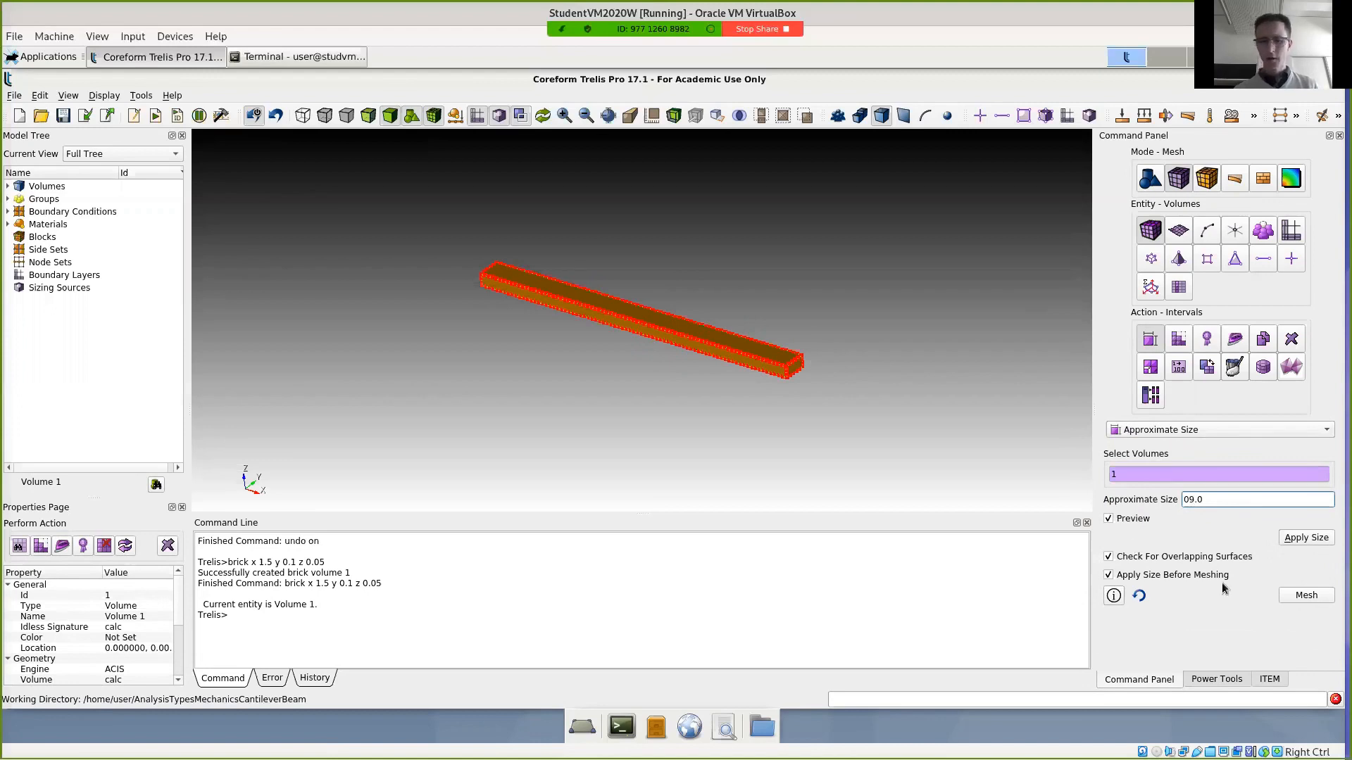
{"action": "key", "text": "BackSpace"}
{"action": "key", "text": "BackSpace"}
{"action": "type", "text": ".01"}
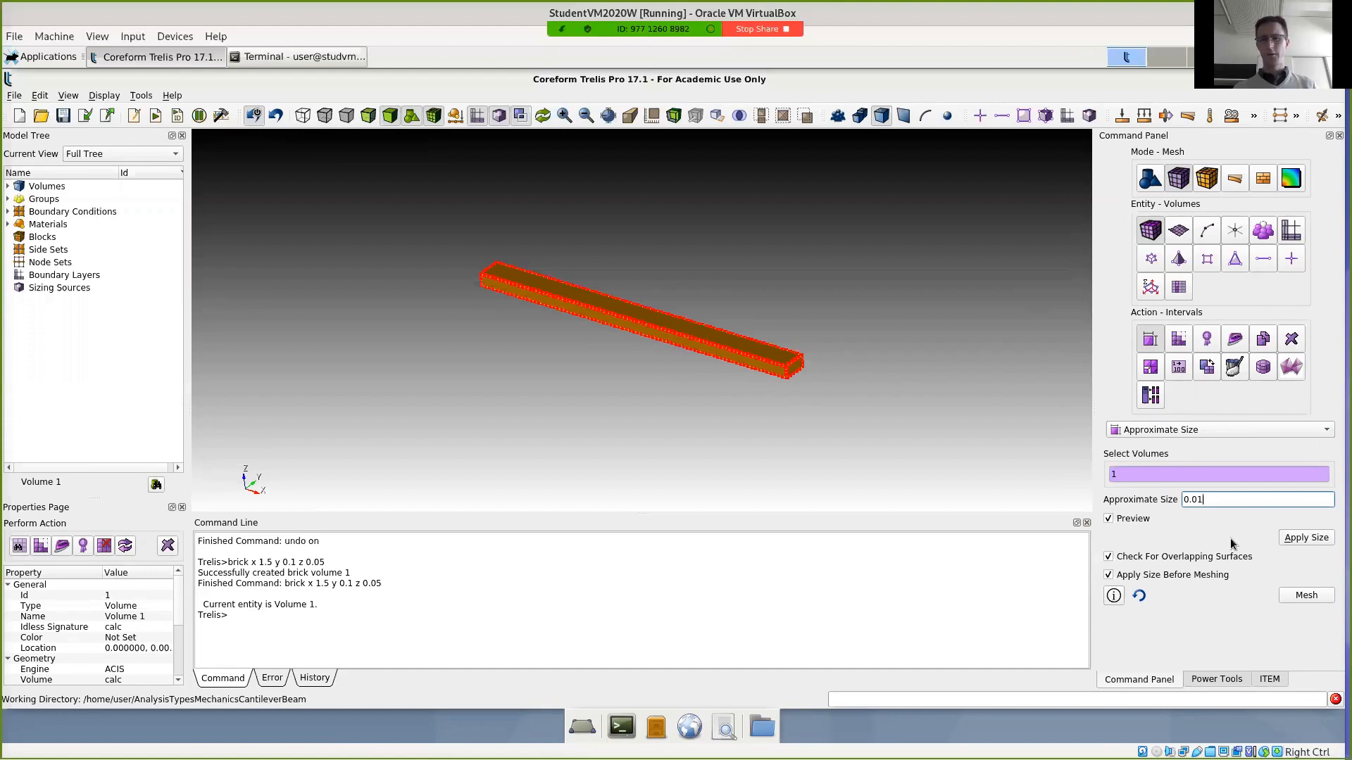
{"action": "left_click", "coordinate": [1305, 596]}
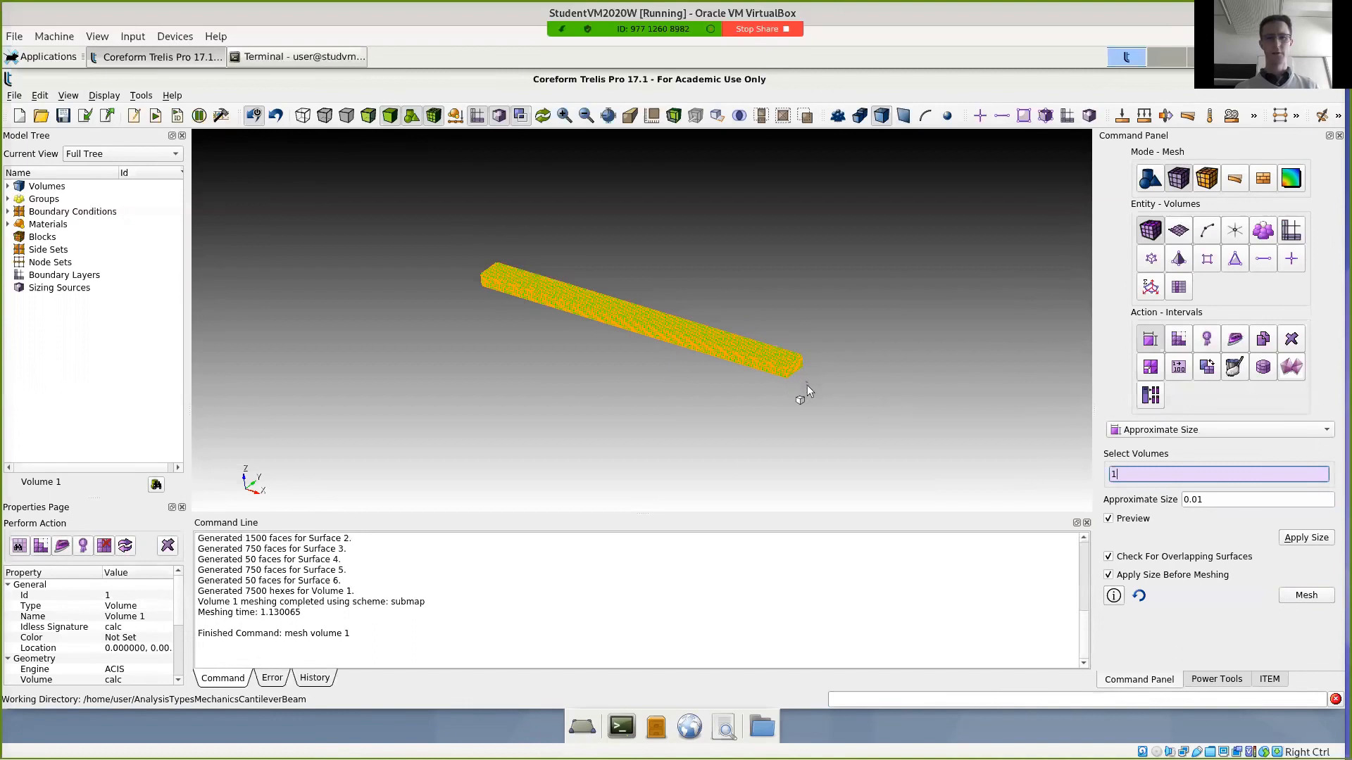
- Inspect the beam's mesh up close, then set up a new nodeset with the name L_feft
{"action": "scroll", "coordinate": [772, 383], "scroll_direction": "up", "scroll_amount": 10}
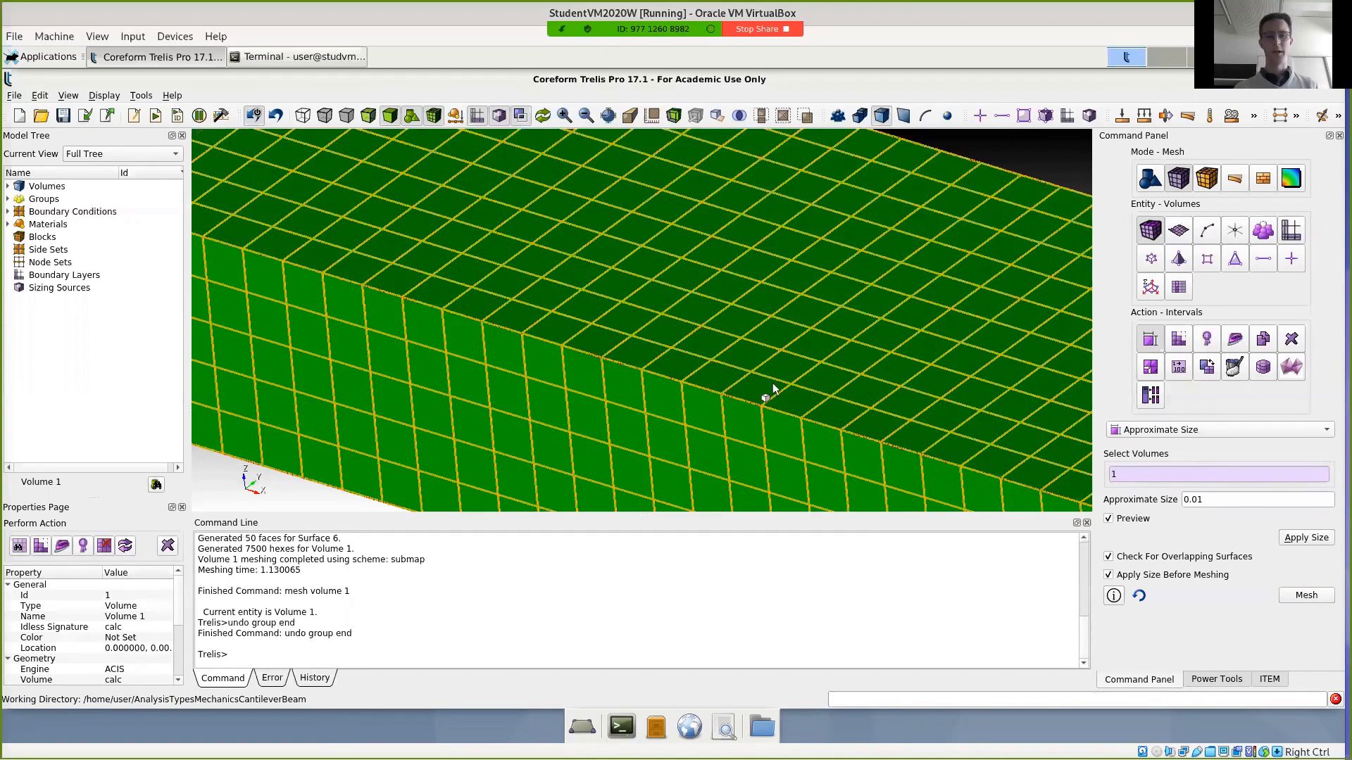
{"action": "scroll", "coordinate": [773, 389], "scroll_direction": "down", "scroll_amount": 5}
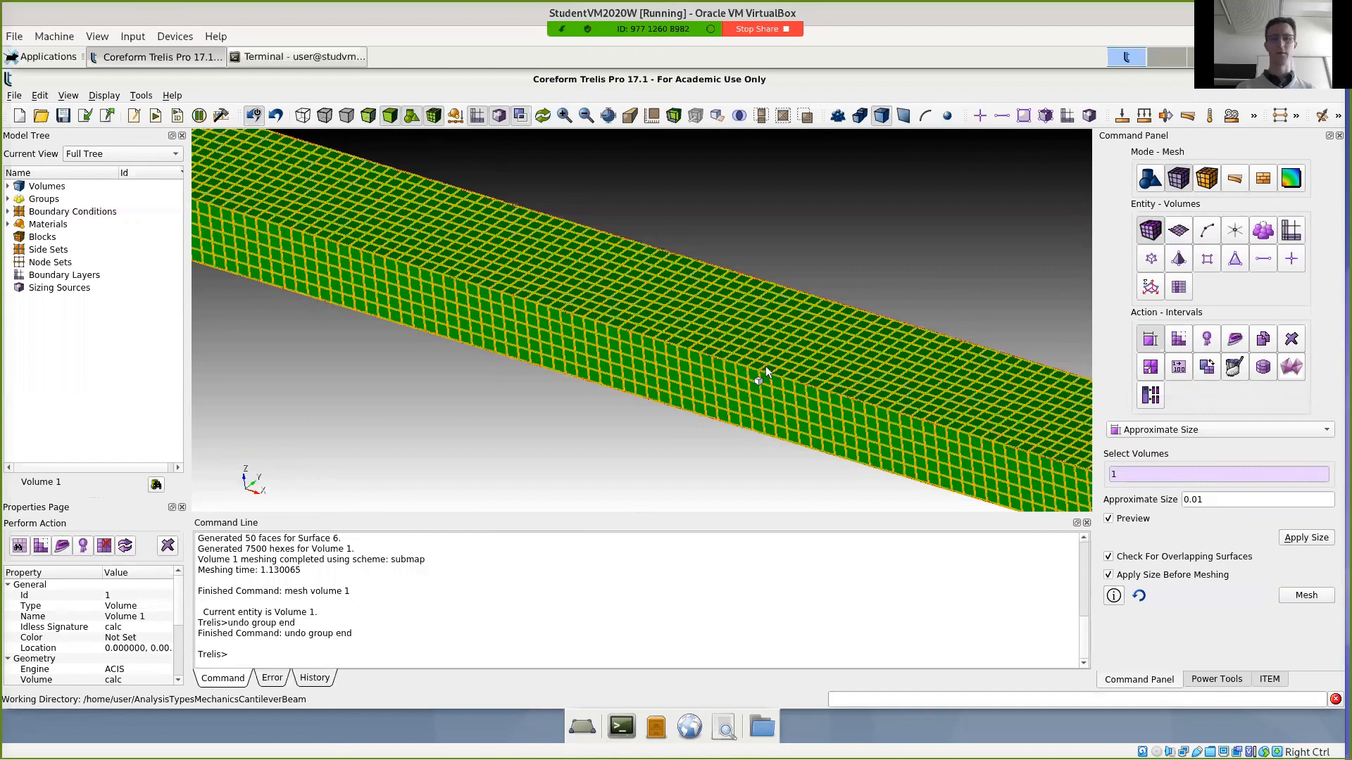
{"action": "scroll", "coordinate": [766, 366], "scroll_direction": "down", "scroll_amount": 5}
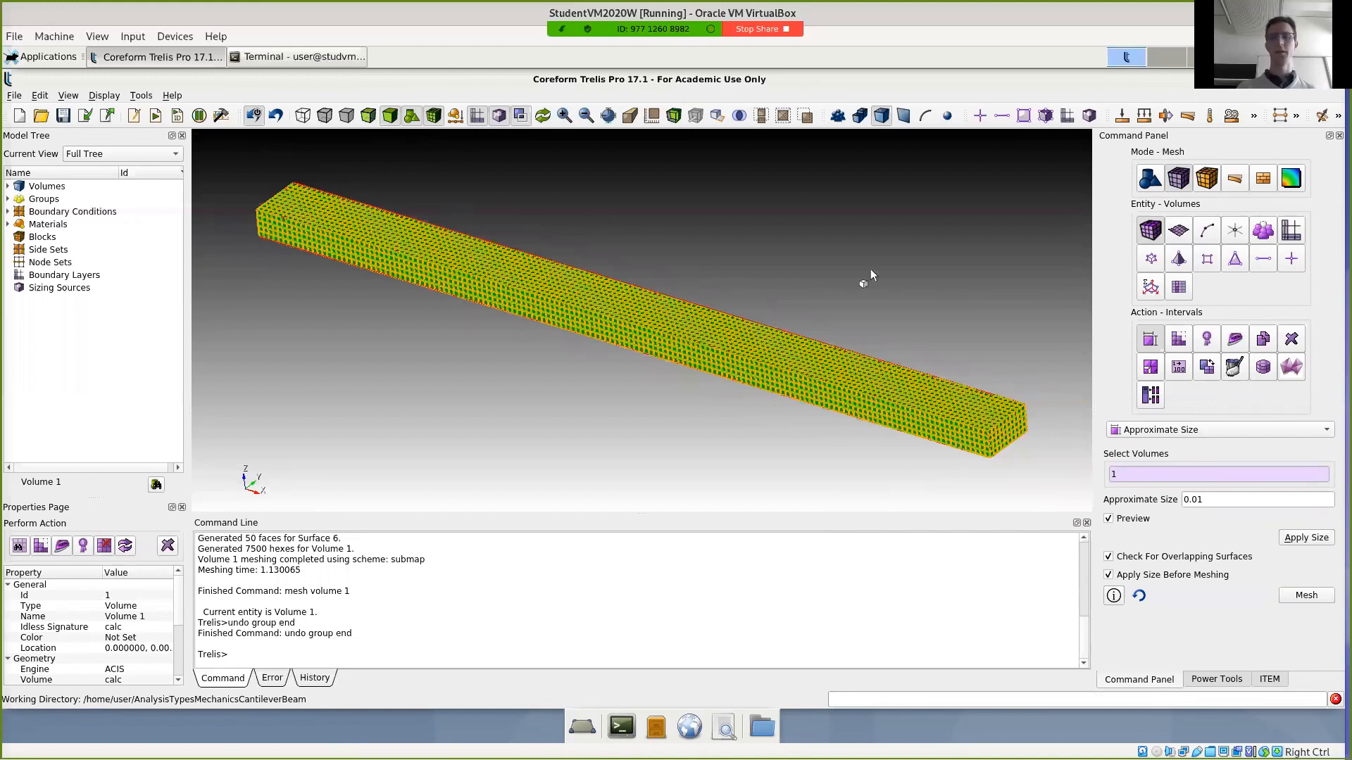
{"action": "left_click", "coordinate": [1205, 183]}
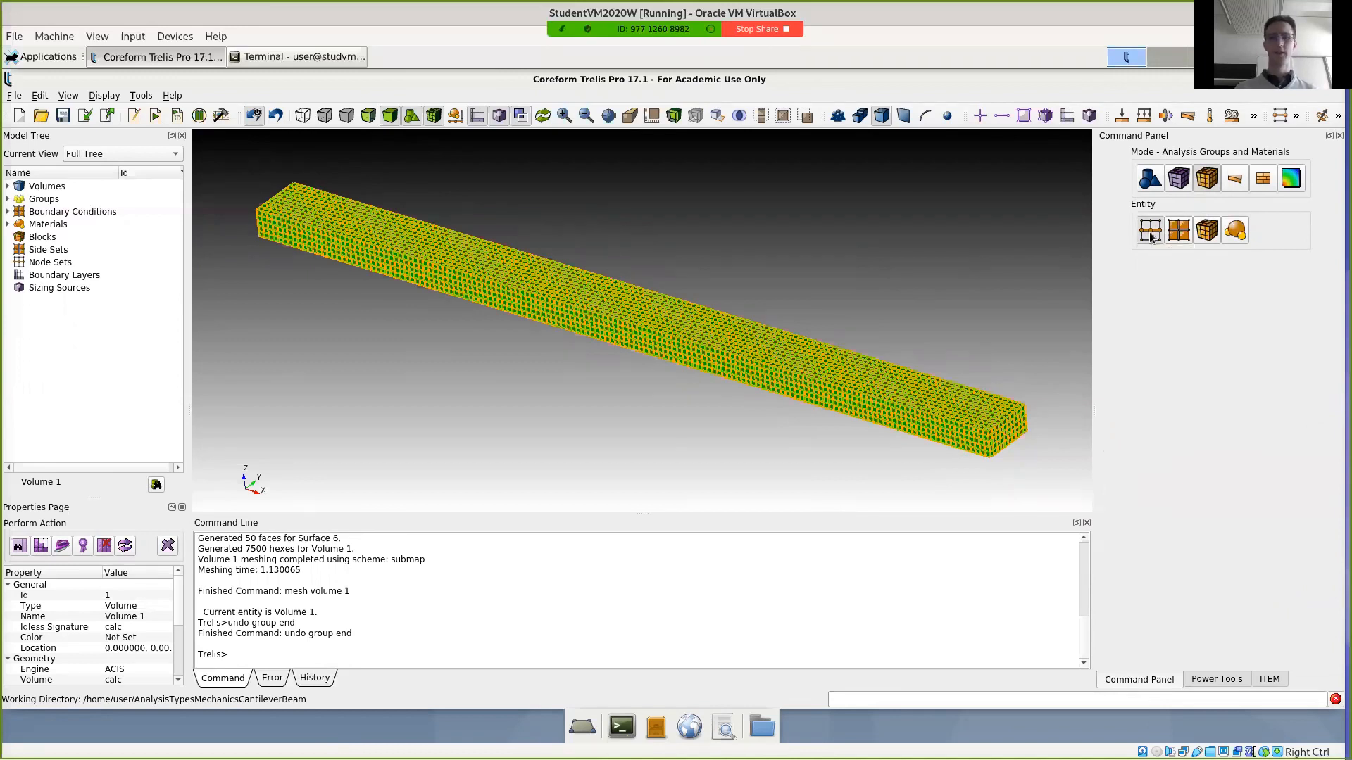
{"action": "left_click", "coordinate": [1151, 232]}
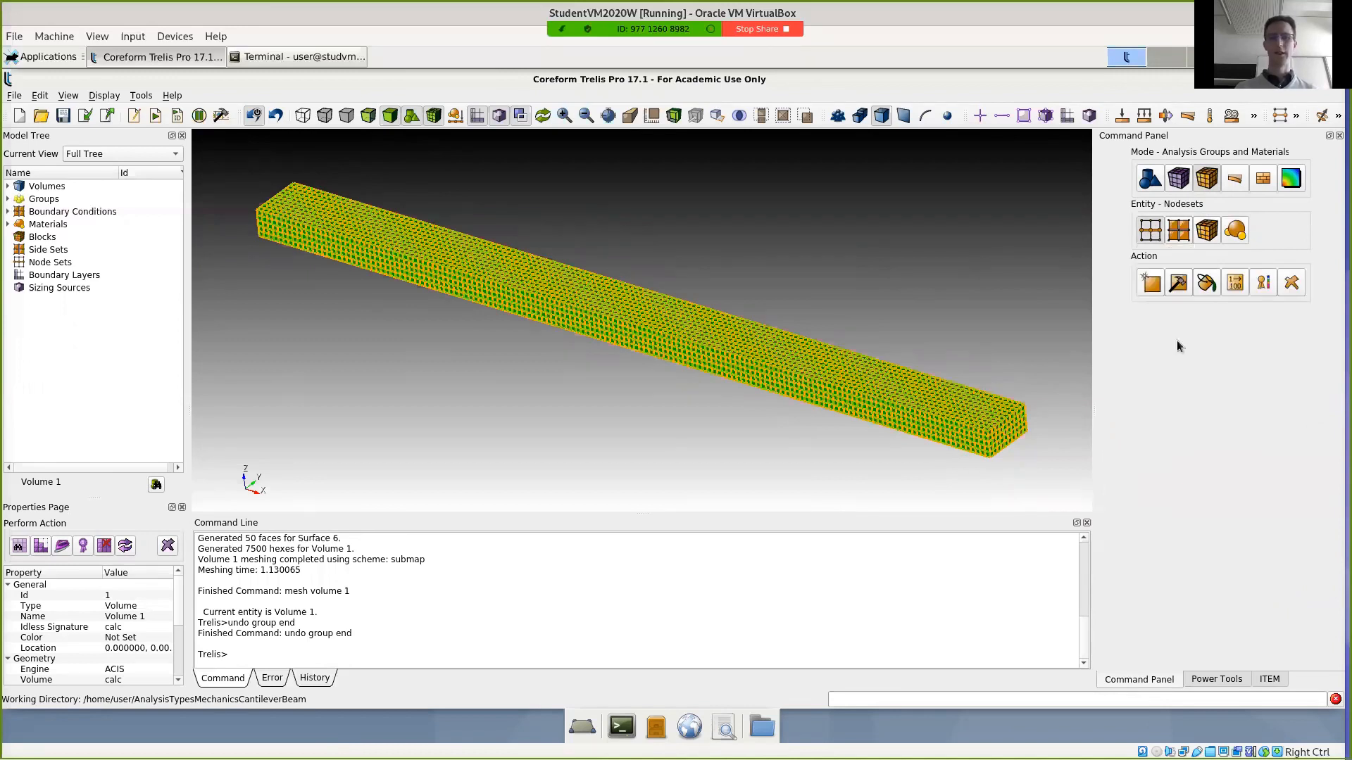
{"action": "left_click", "coordinate": [1151, 284]}
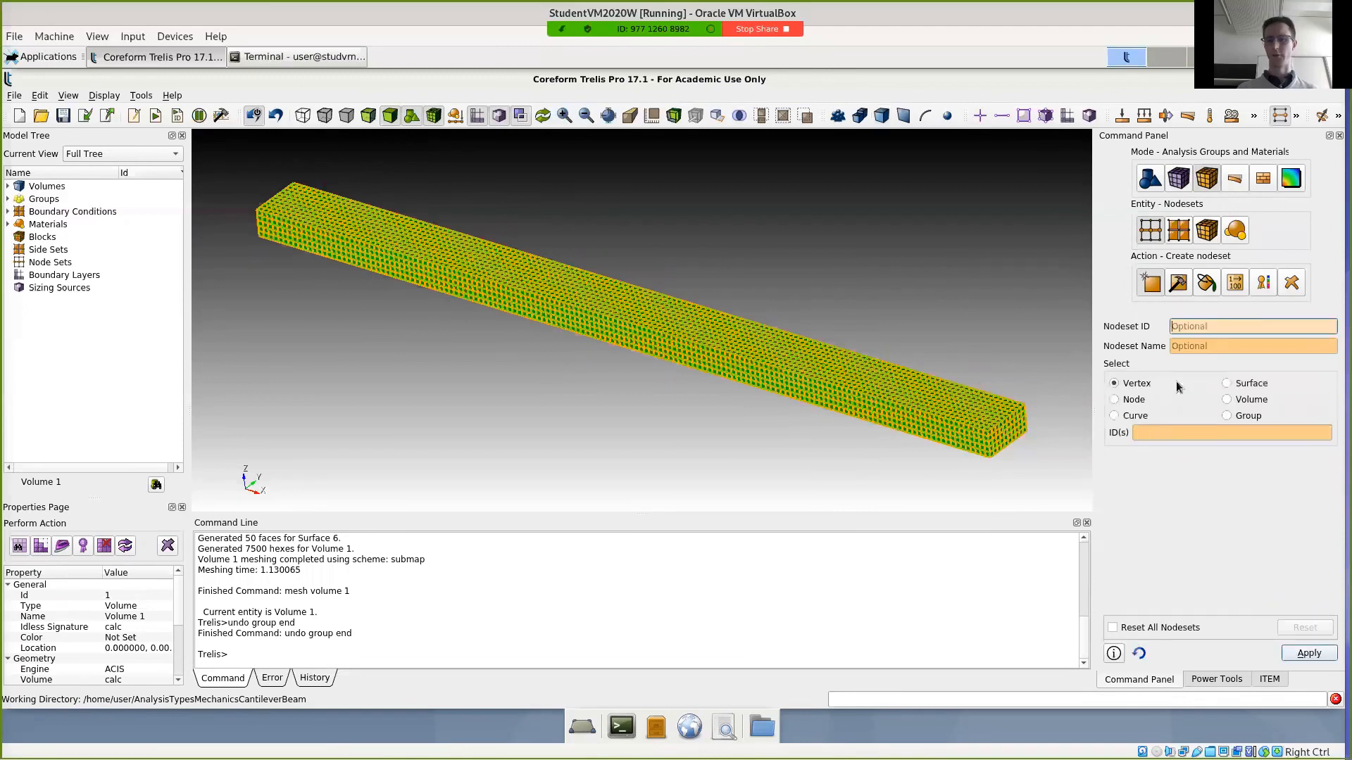
{"action": "left_click", "coordinate": [1190, 352]}
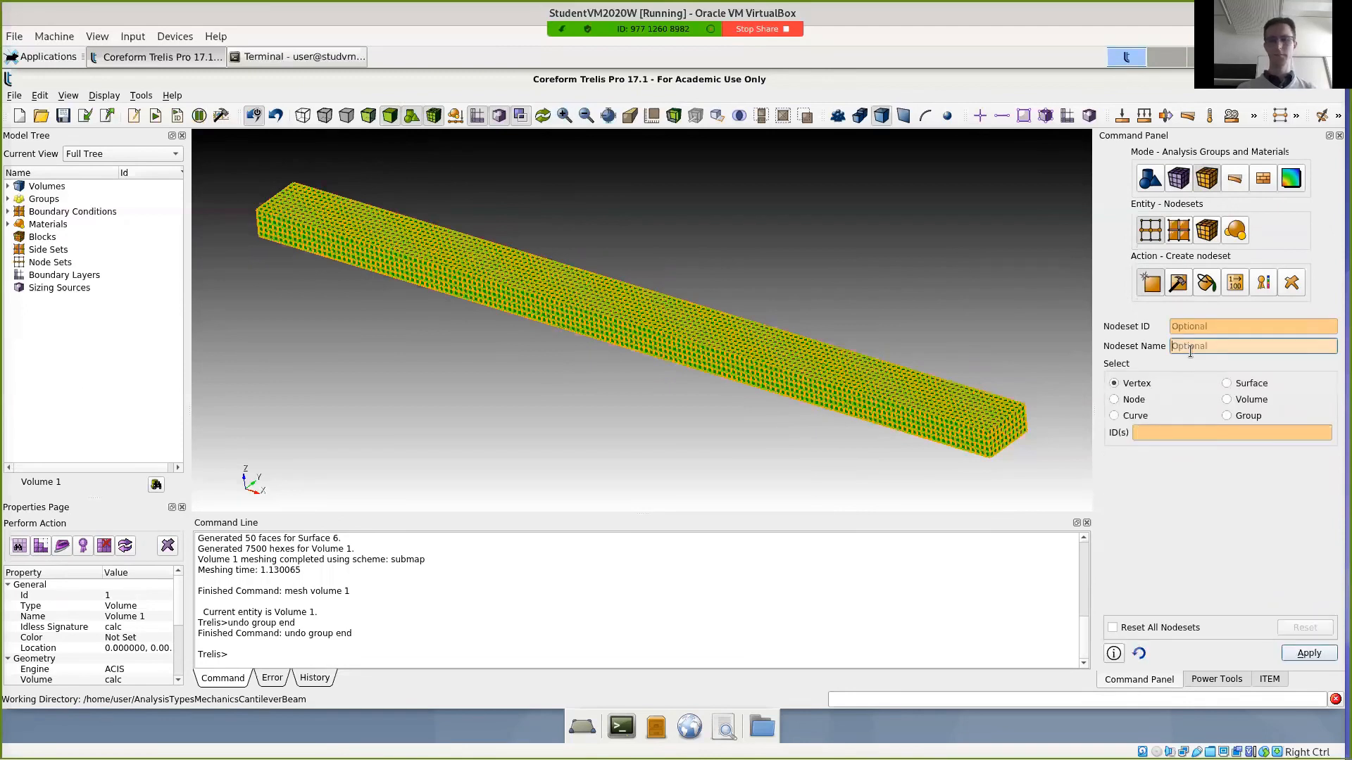
{"action": "type", "text": "L"}
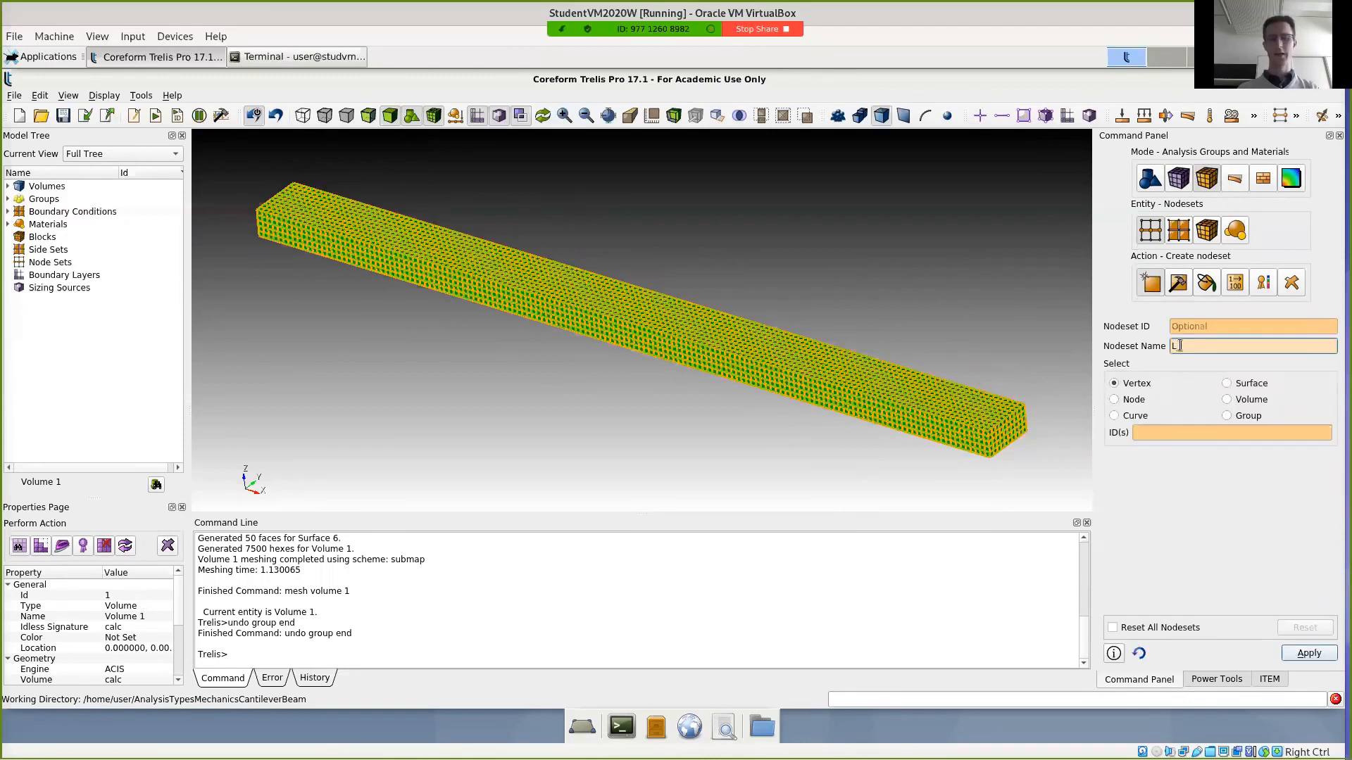
{"action": "type", "text": "e"}
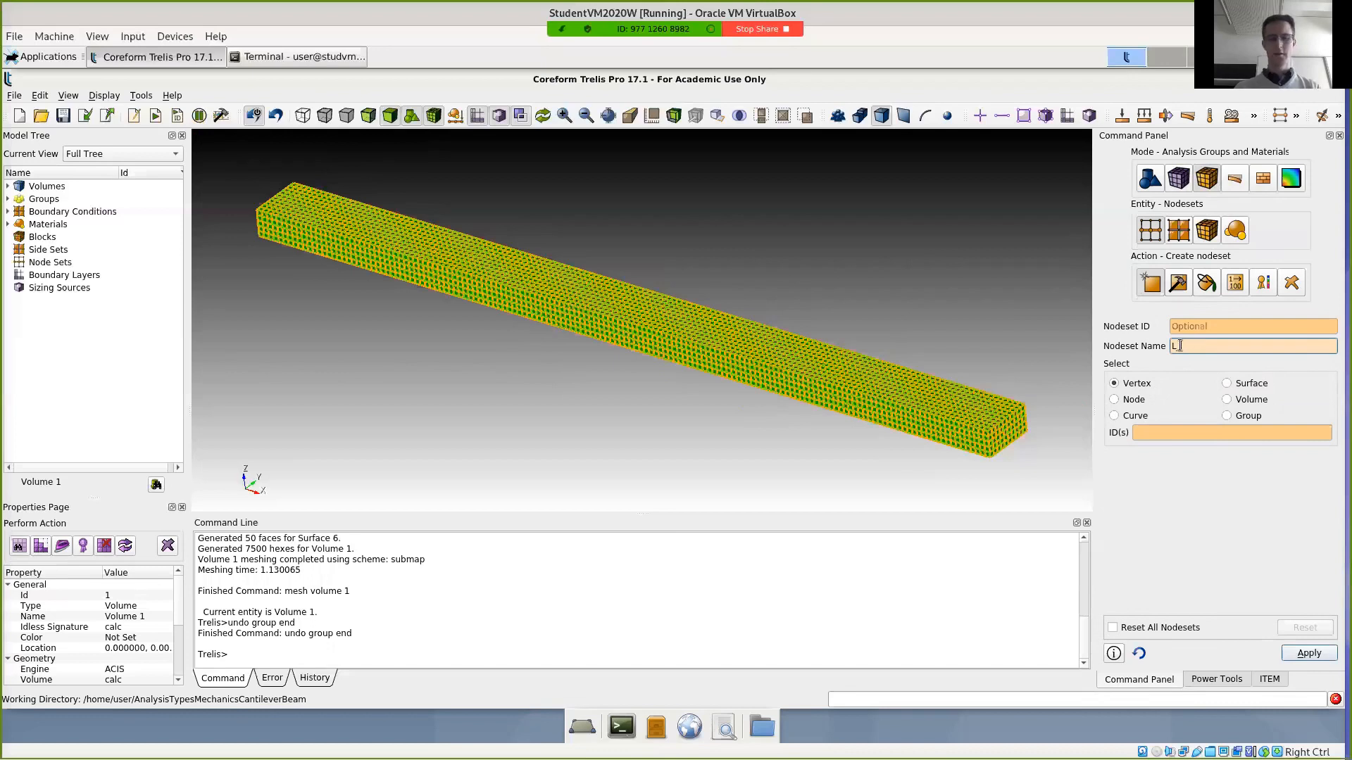
{"action": "type", "text": "ft"}
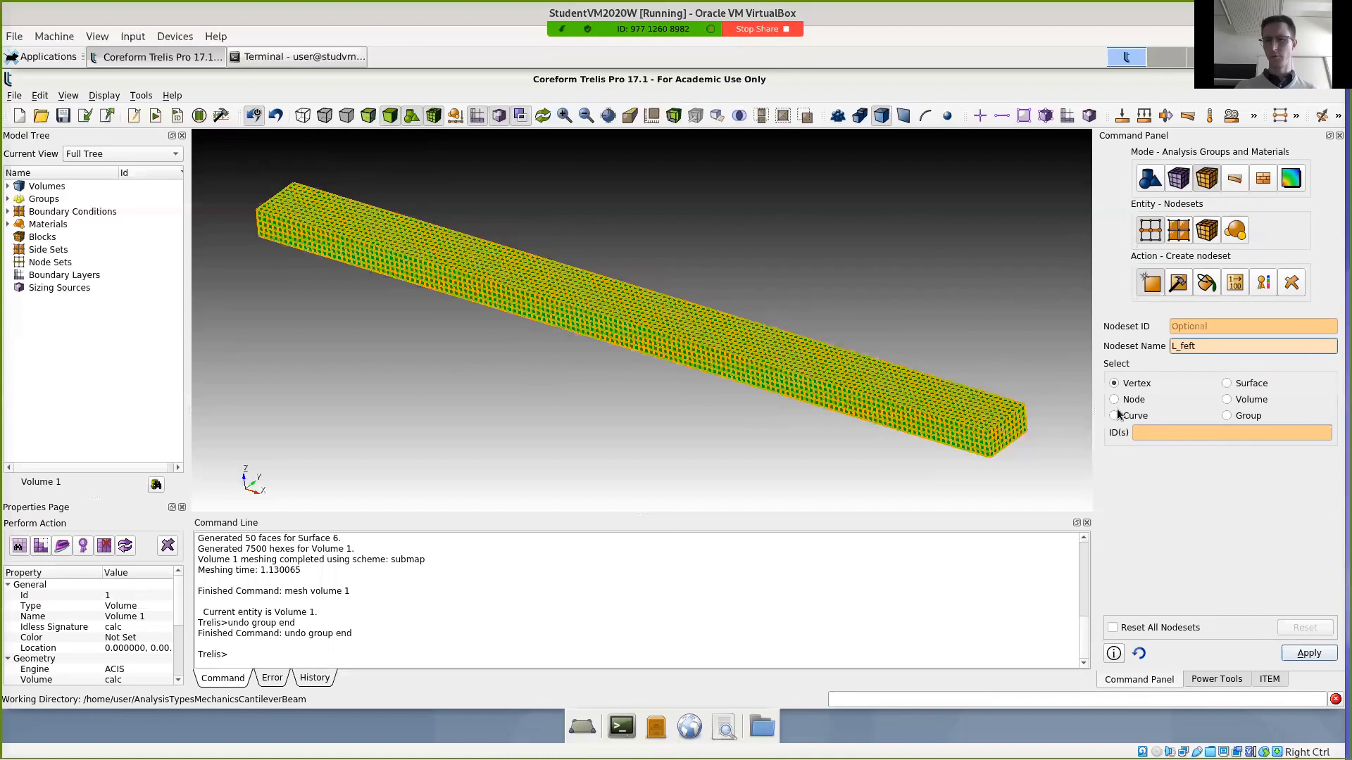
- Create the nodeset from the surface at the beam's negative-X end and highlight its nodes
{"action": "left_click", "coordinate": [1227, 383]}
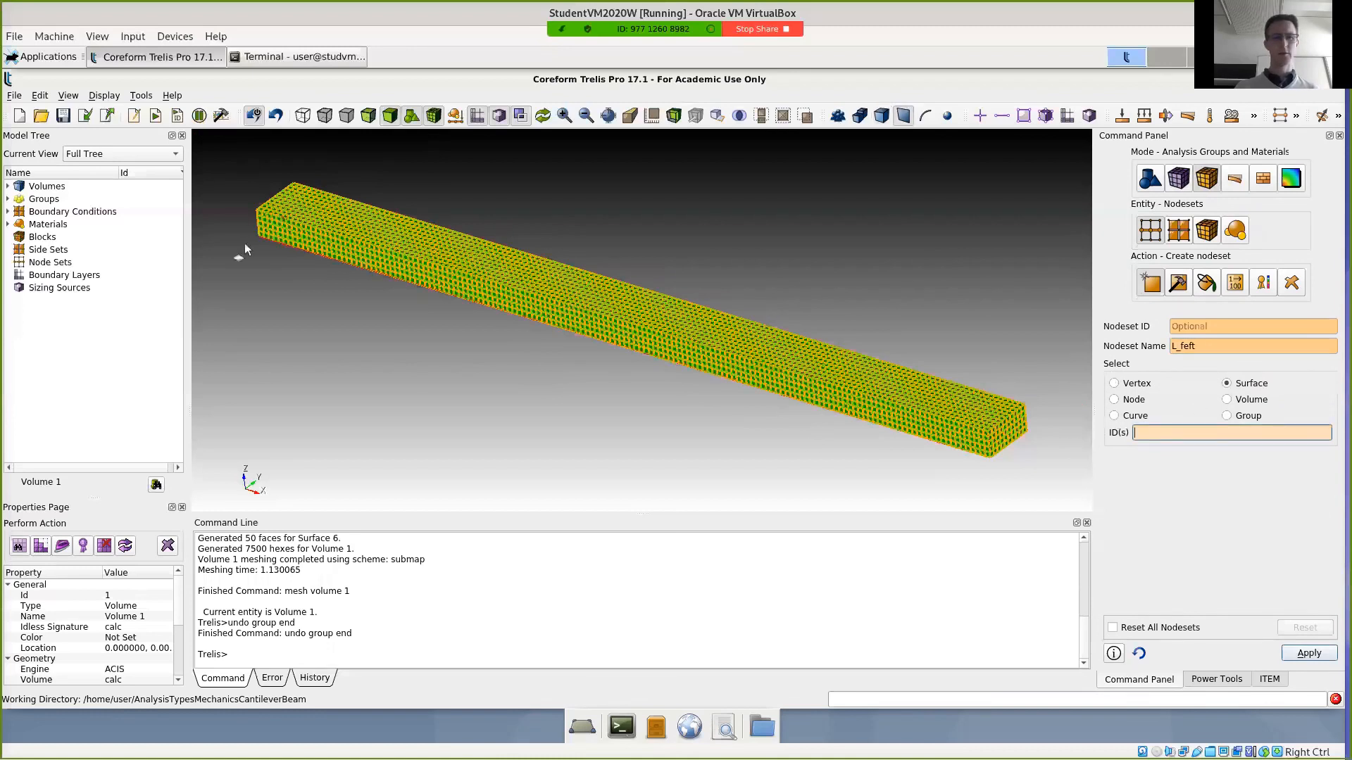
{"action": "left_click_drag", "start_coordinate": [268, 215], "coordinate": [346, 303]}
{"action": "left_click", "coordinate": [344, 302]}
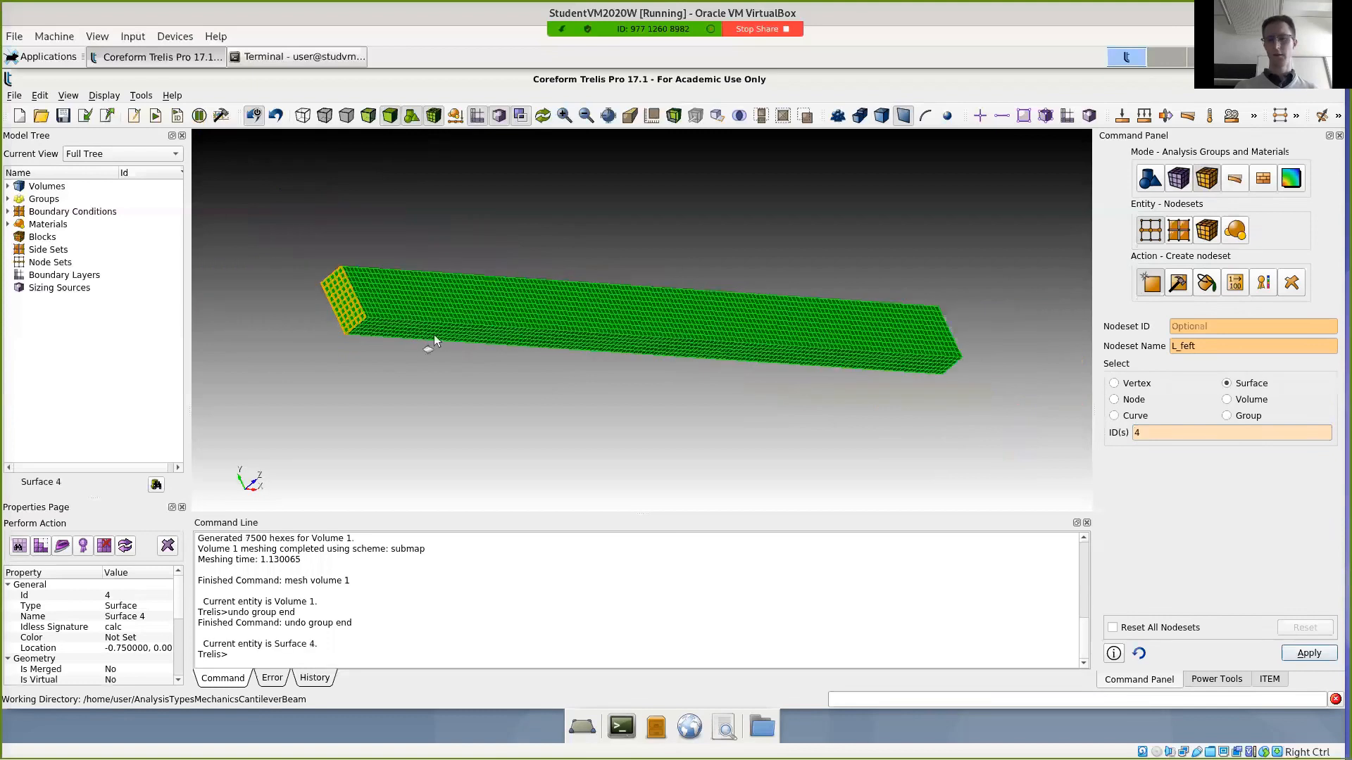
{"action": "left_click", "coordinate": [1299, 658]}
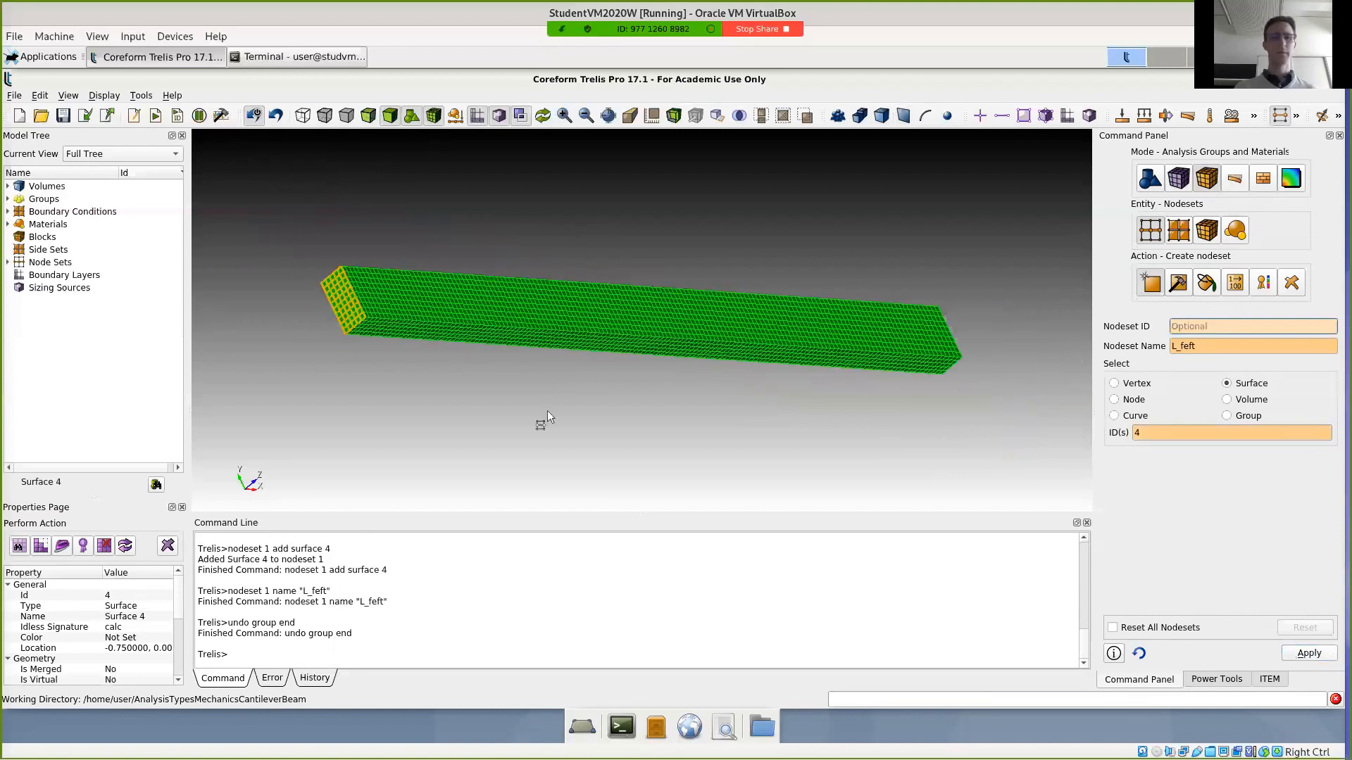
{"action": "left_click", "coordinate": [8, 262]}
{"action": "left_click", "coordinate": [48, 275]}
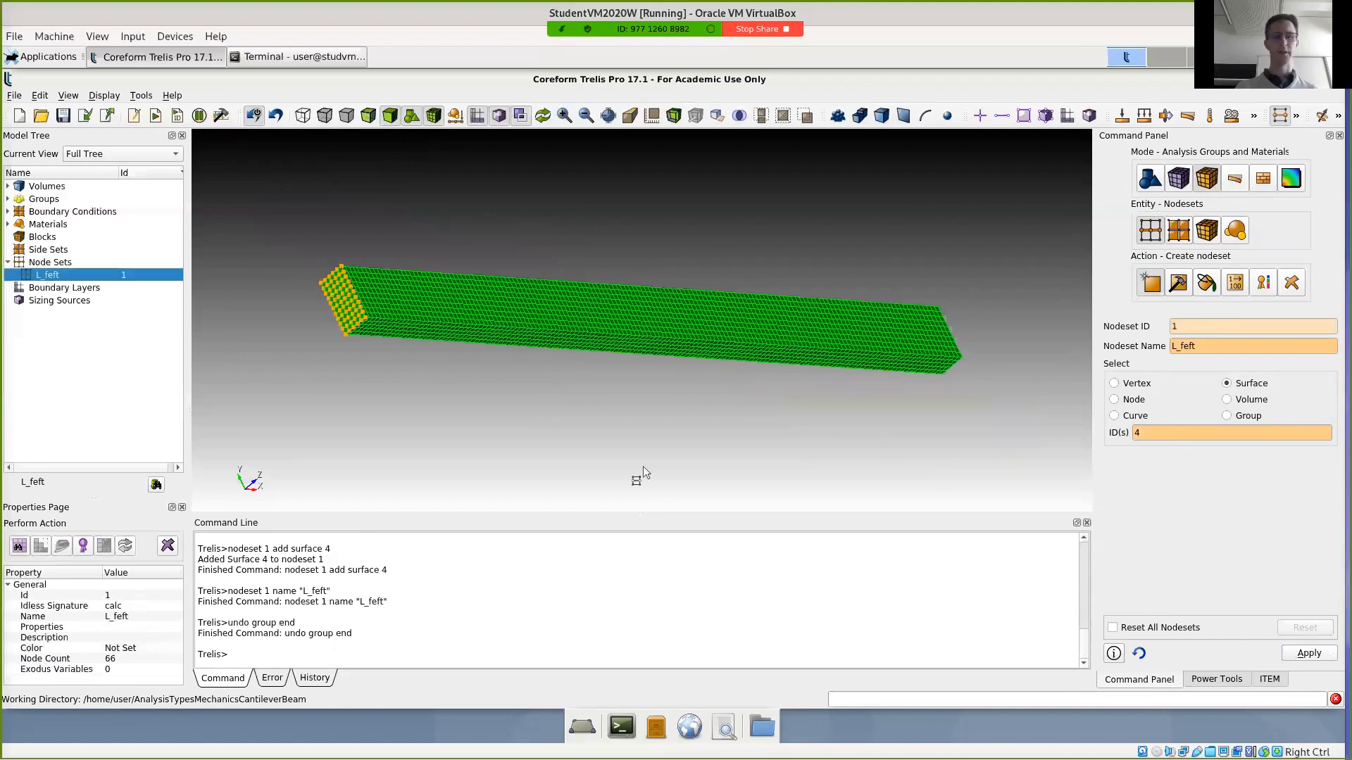
- Prepare a second nodeset by clearing the nodeset ID and setting the name to L_top
{"action": "left_click_drag", "start_coordinate": [495, 399], "coordinate": [432, 438]}
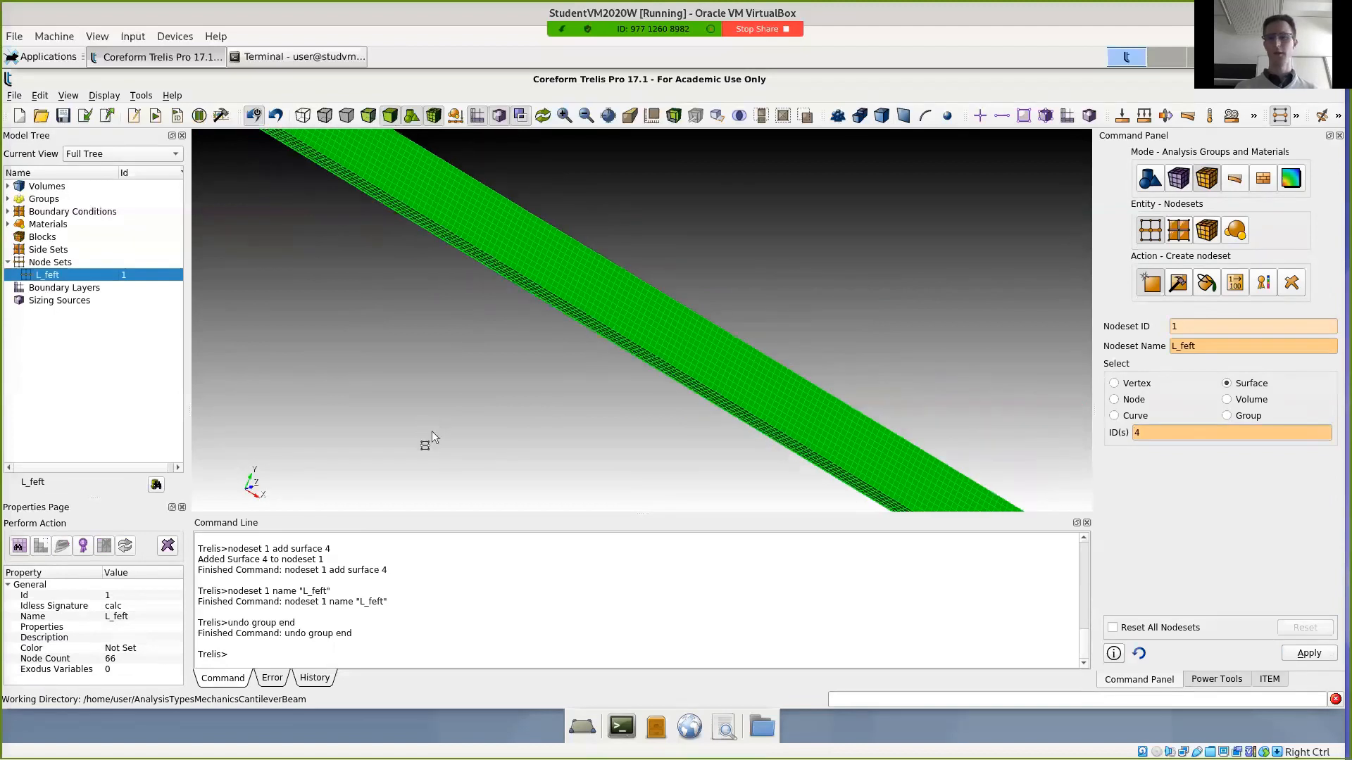
{"action": "scroll", "coordinate": [434, 438], "scroll_direction": "down", "scroll_amount": 3}
{"action": "left_click", "coordinate": [1203, 346]}
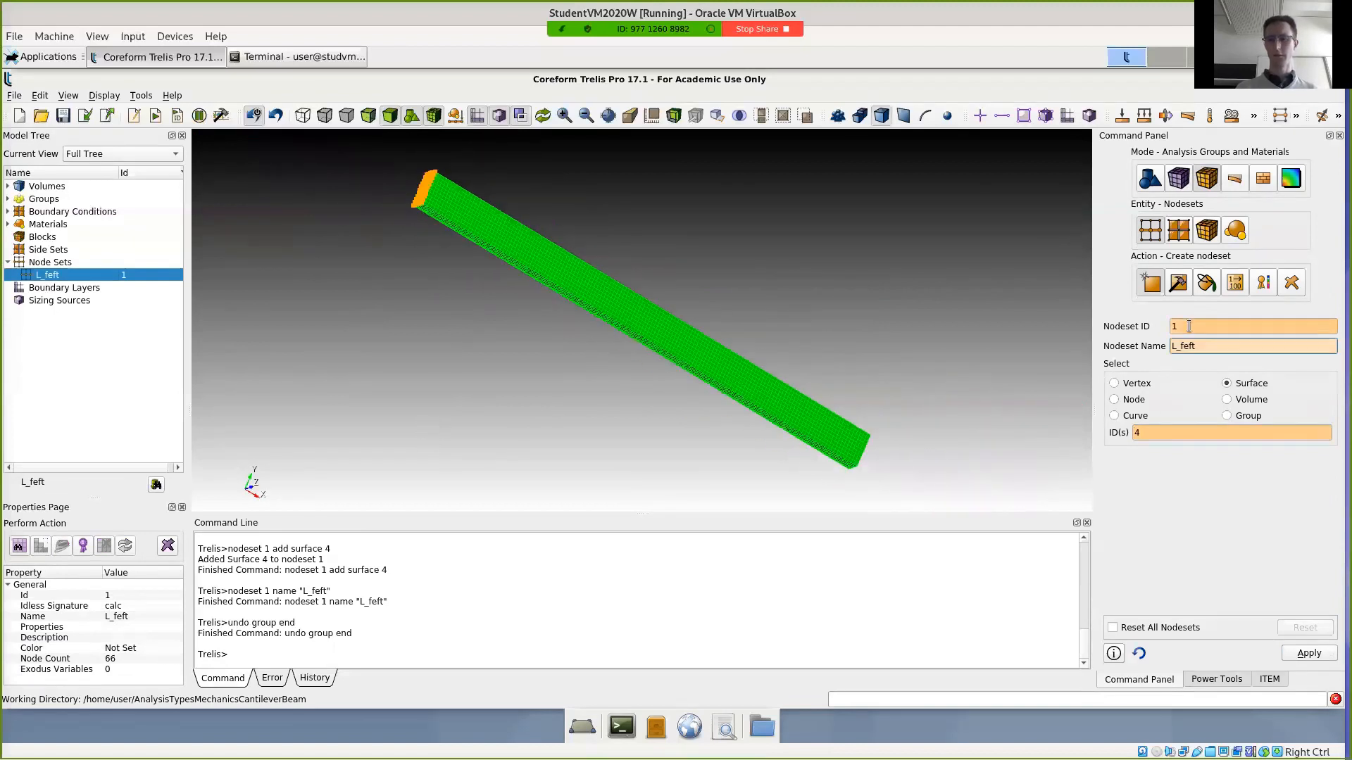
{"action": "left_click", "coordinate": [1189, 326]}
{"action": "key", "text": "BackSpace"}
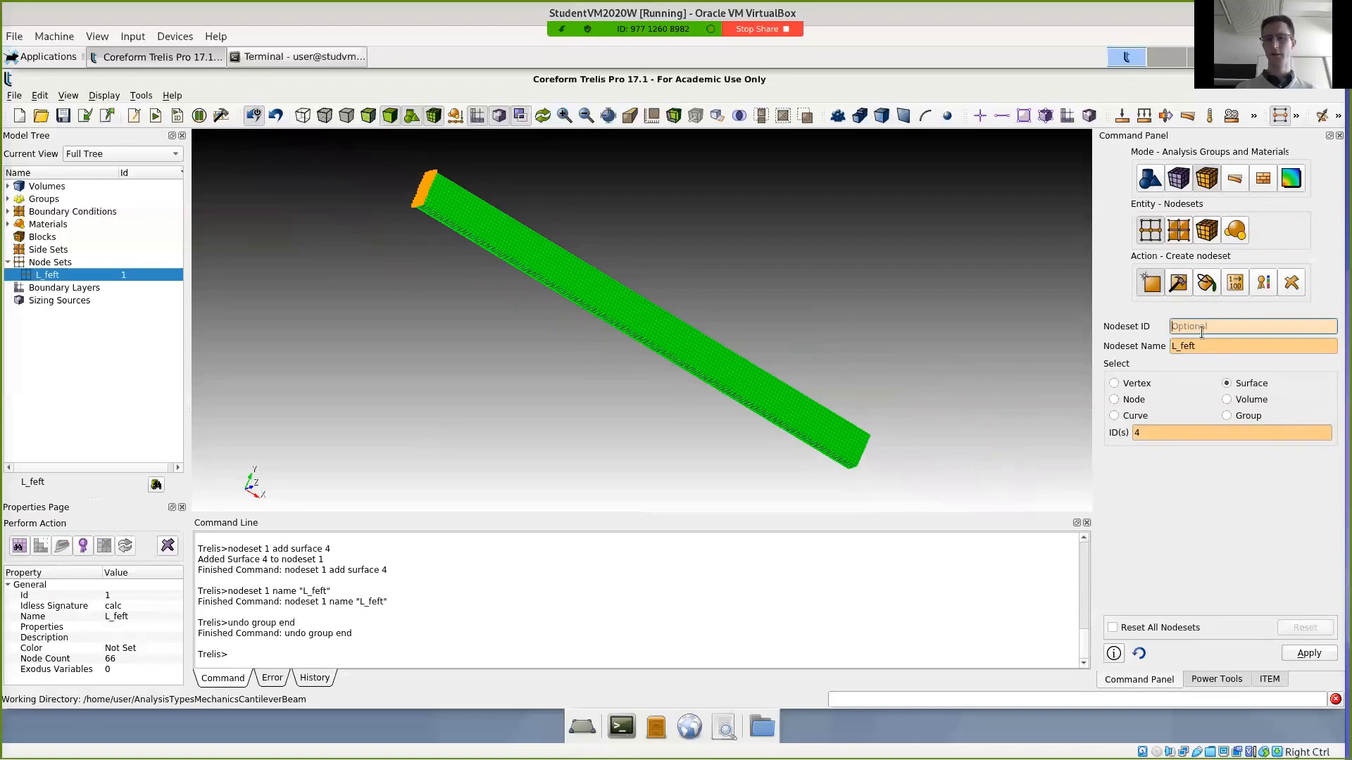
{"action": "left_click", "coordinate": [1209, 345]}
{"action": "key", "text": "BackSpace"}
{"action": "key", "text": "BackSpace"}
{"action": "key", "text": "BackSpace"}
{"action": "key", "text": "BackSpace"}
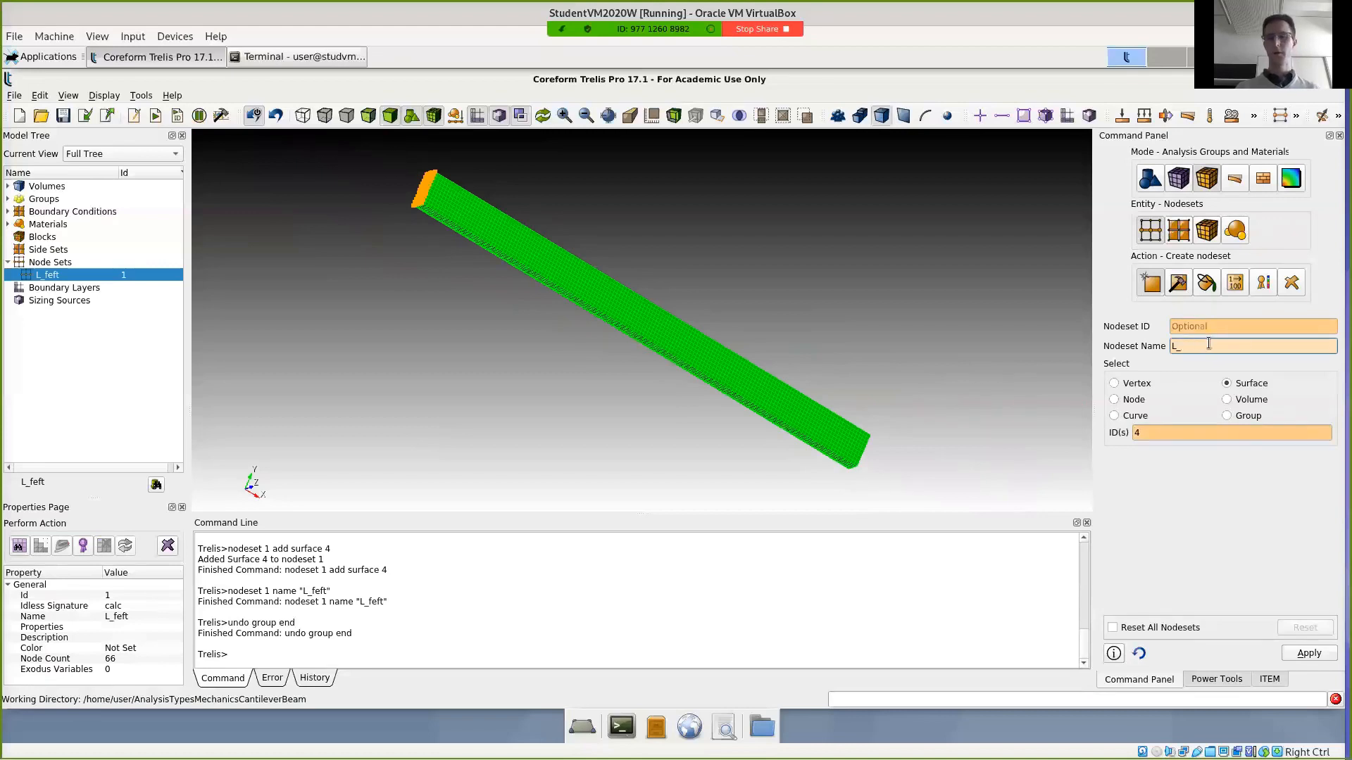
{"action": "type", "text": "top"}
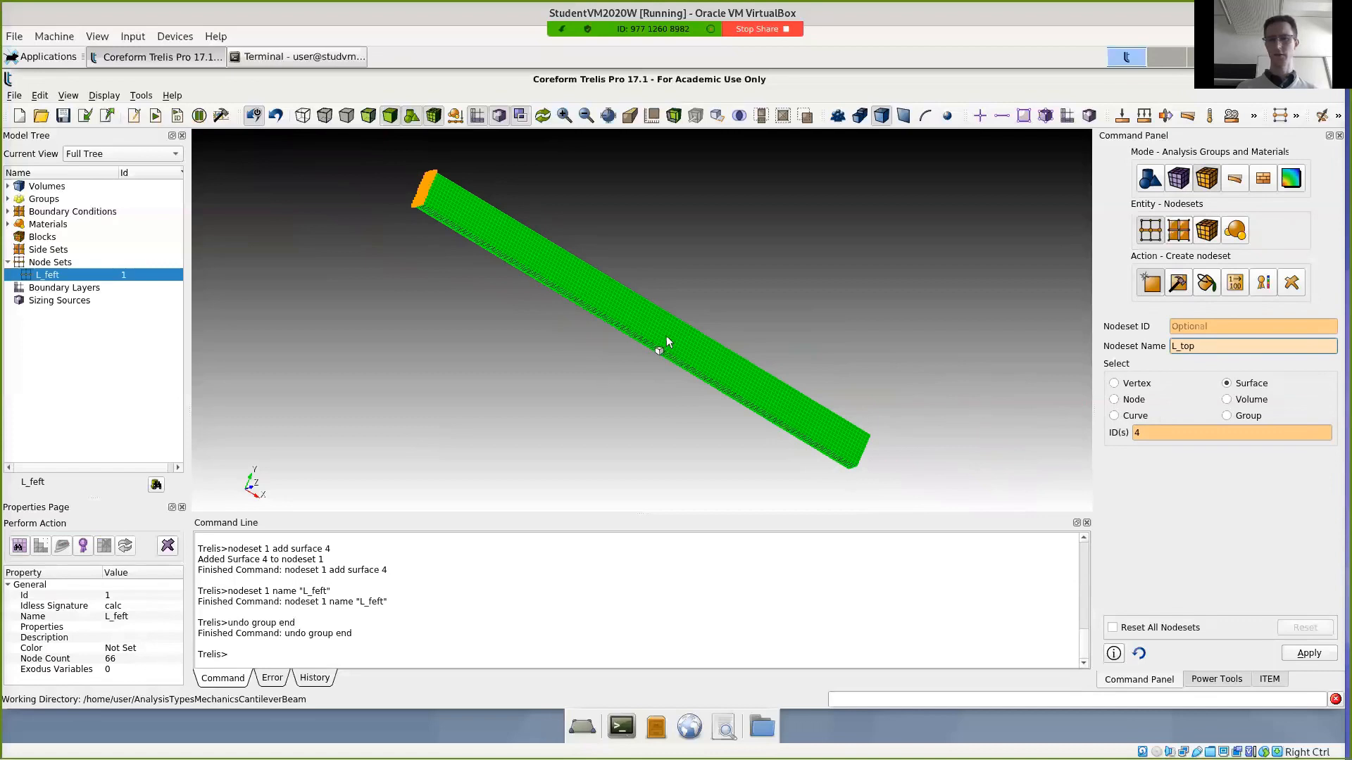
- Create the L_top nodeset from the beam's long, wide face, surface 1, in place of surface 4
{"action": "left_click", "coordinate": [1180, 432]}
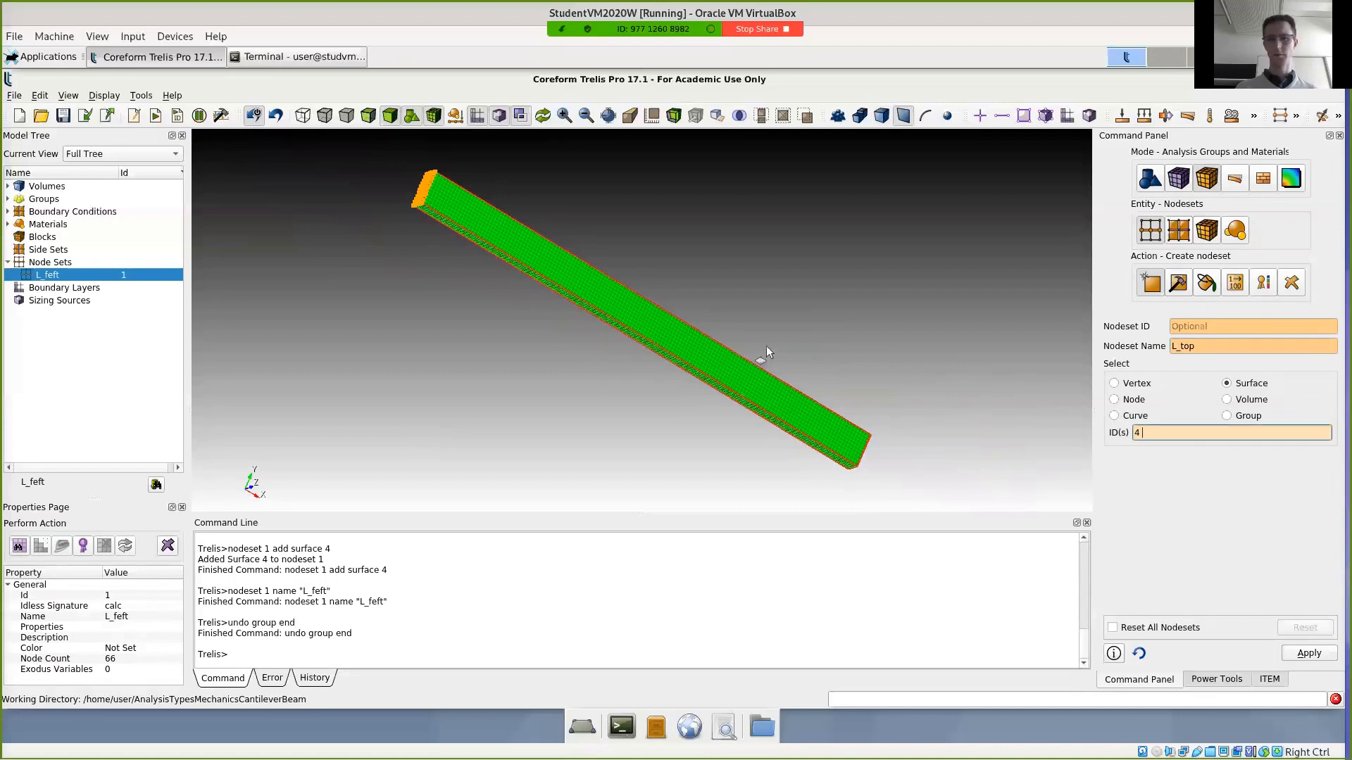
{"action": "left_click", "coordinate": [742, 377]}
{"action": "left_click", "coordinate": [1320, 654]}
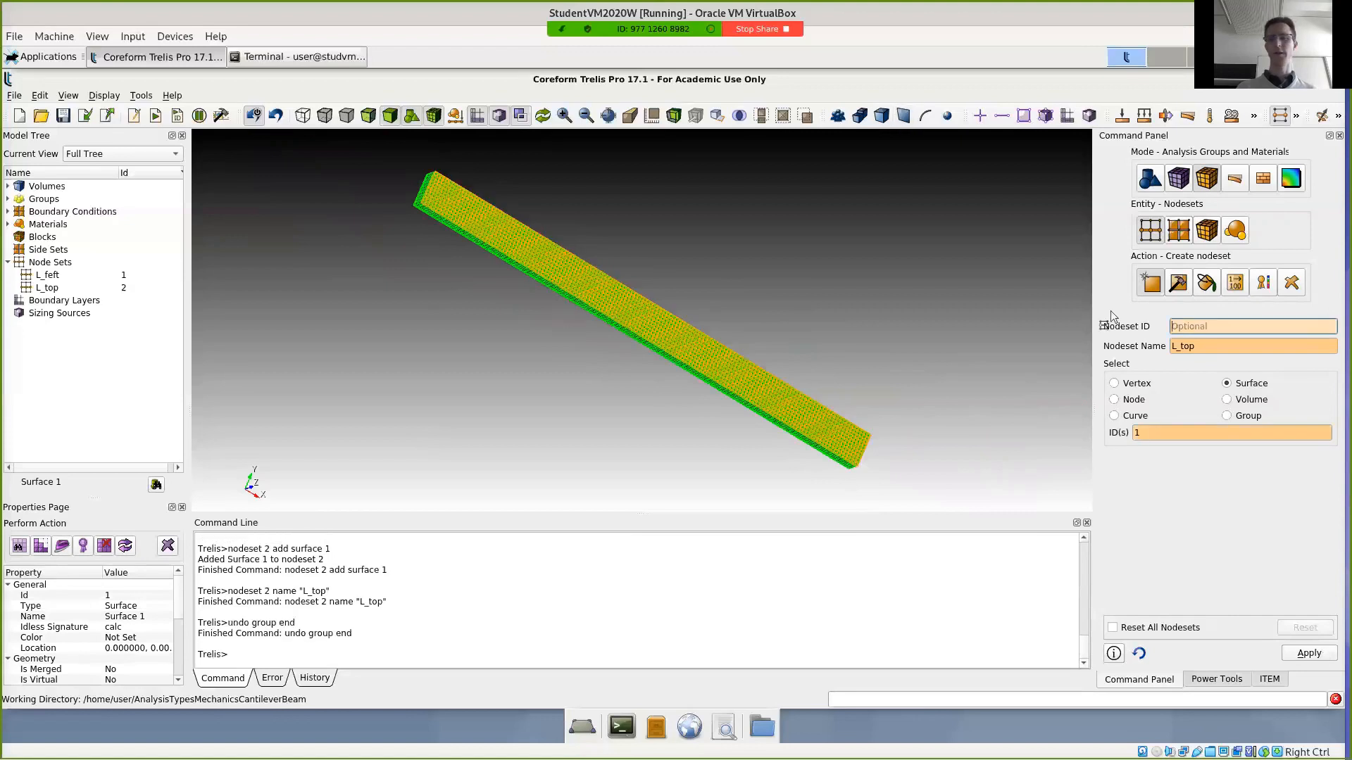
- Set up a new block with the block name V_beam
{"action": "left_click", "coordinate": [1207, 233]}
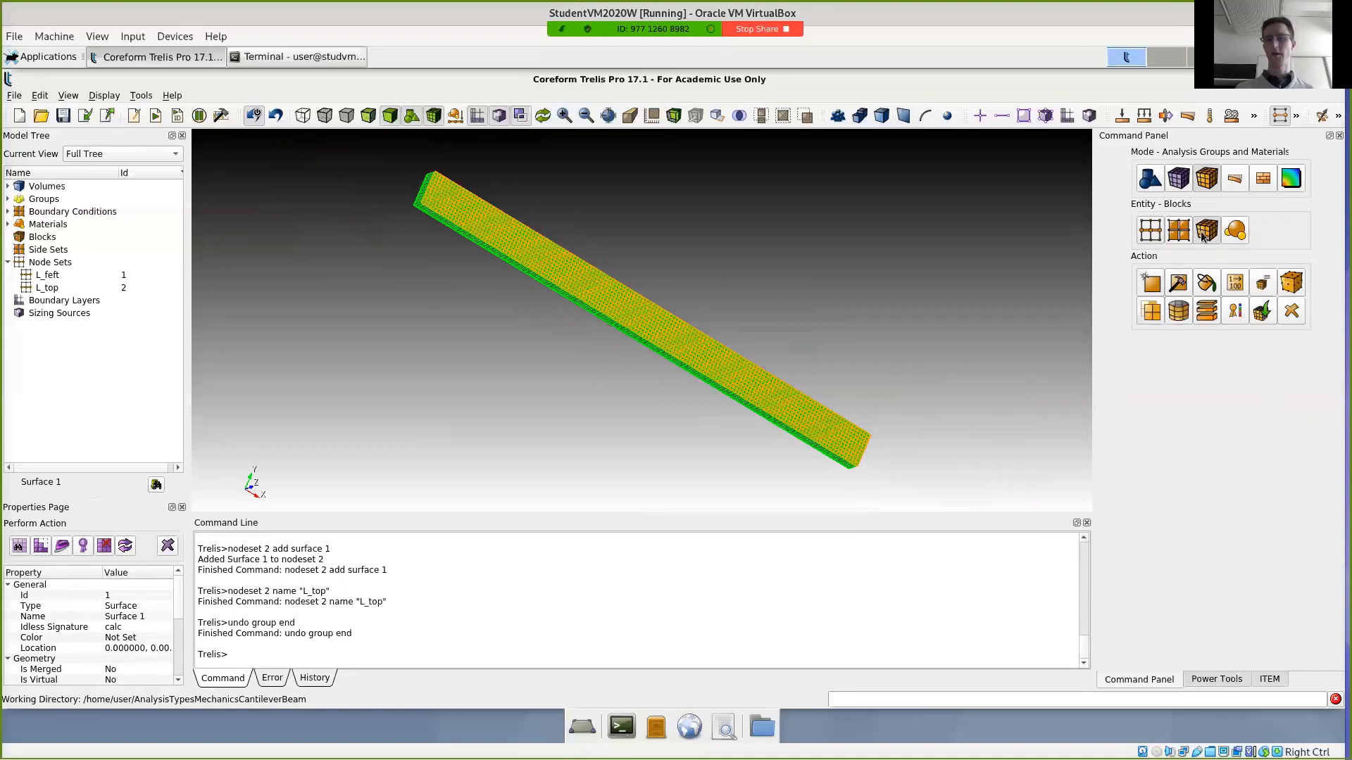
{"action": "left_click", "coordinate": [1156, 286]}
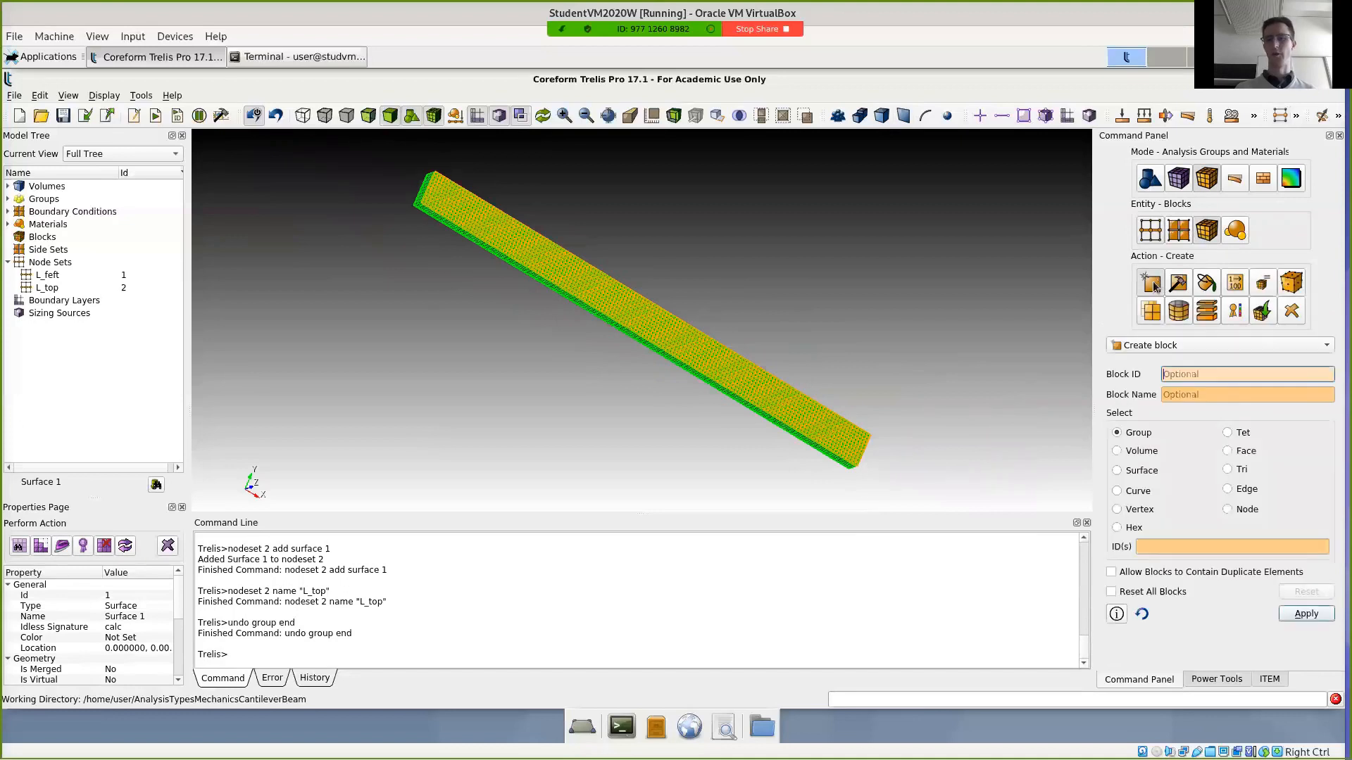
{"action": "left_click", "coordinate": [1197, 394]}
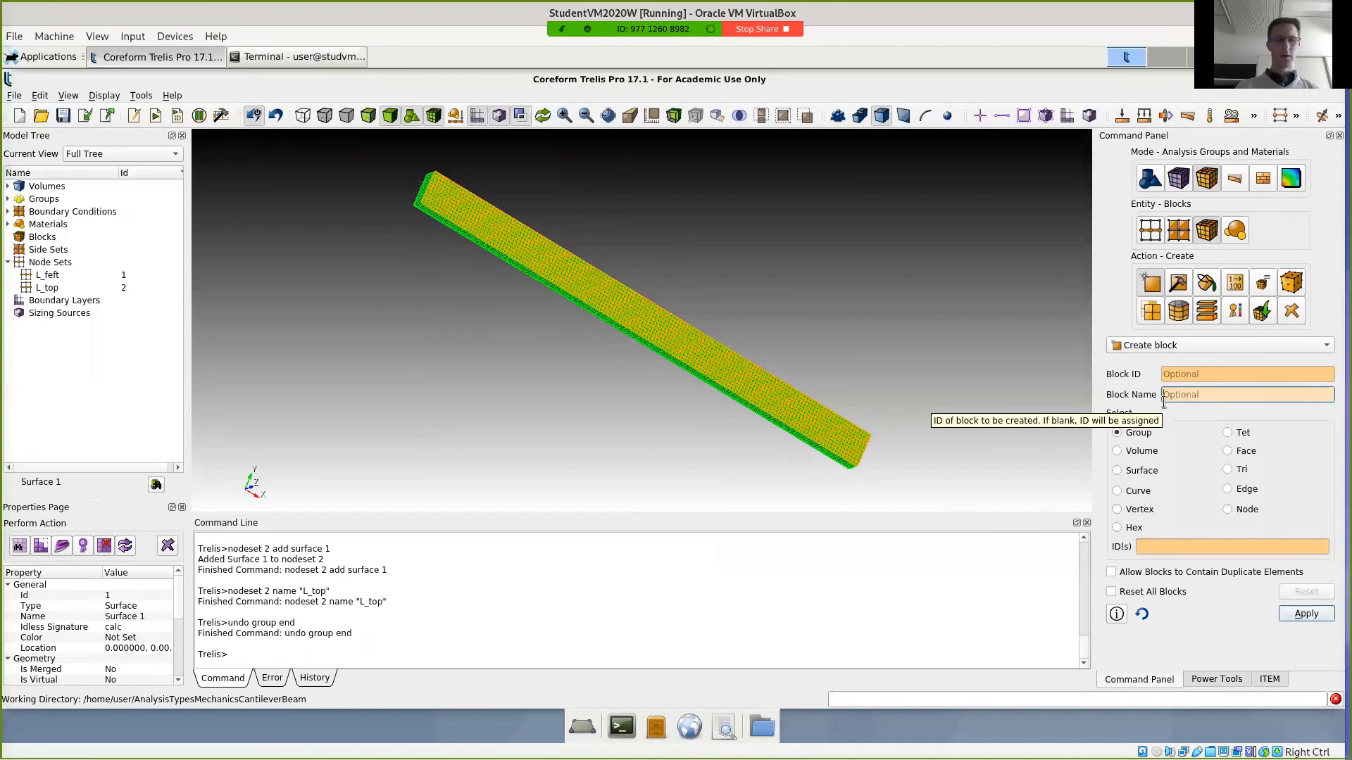
{"action": "type", "text": "V"}
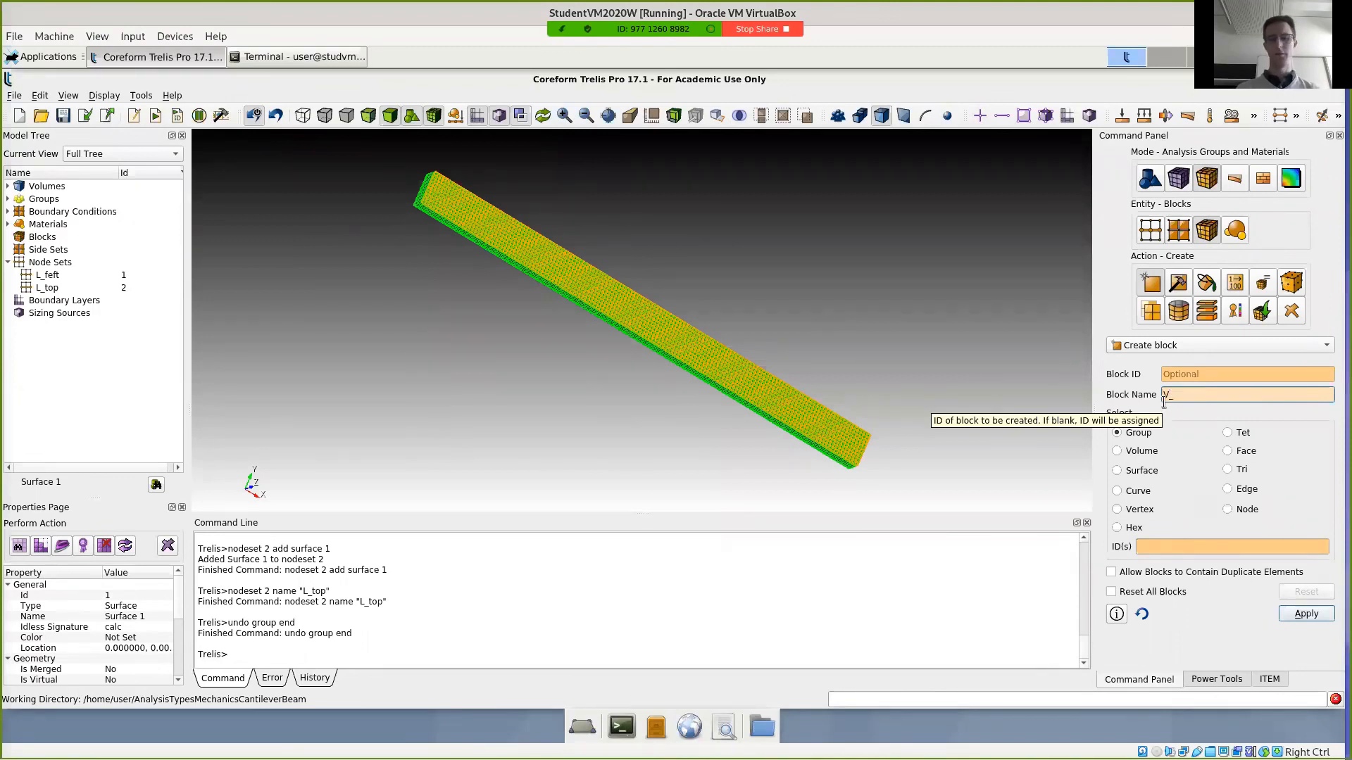
{"action": "type", "text": "_be"}
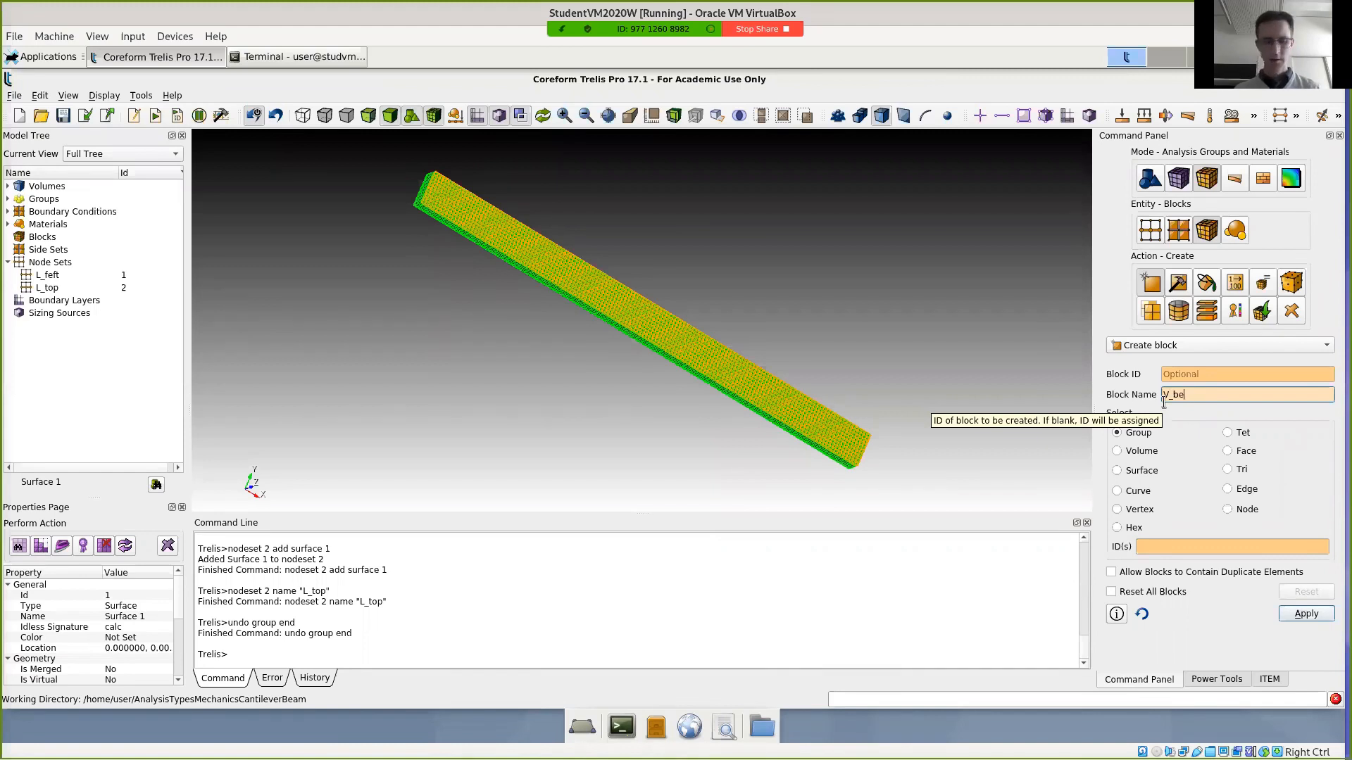
{"action": "type", "text": "ody"}
{"action": "key", "text": "BackSpace"}
{"action": "key", "text": "BackSpace"}
{"action": "key", "text": "BackSpace"}
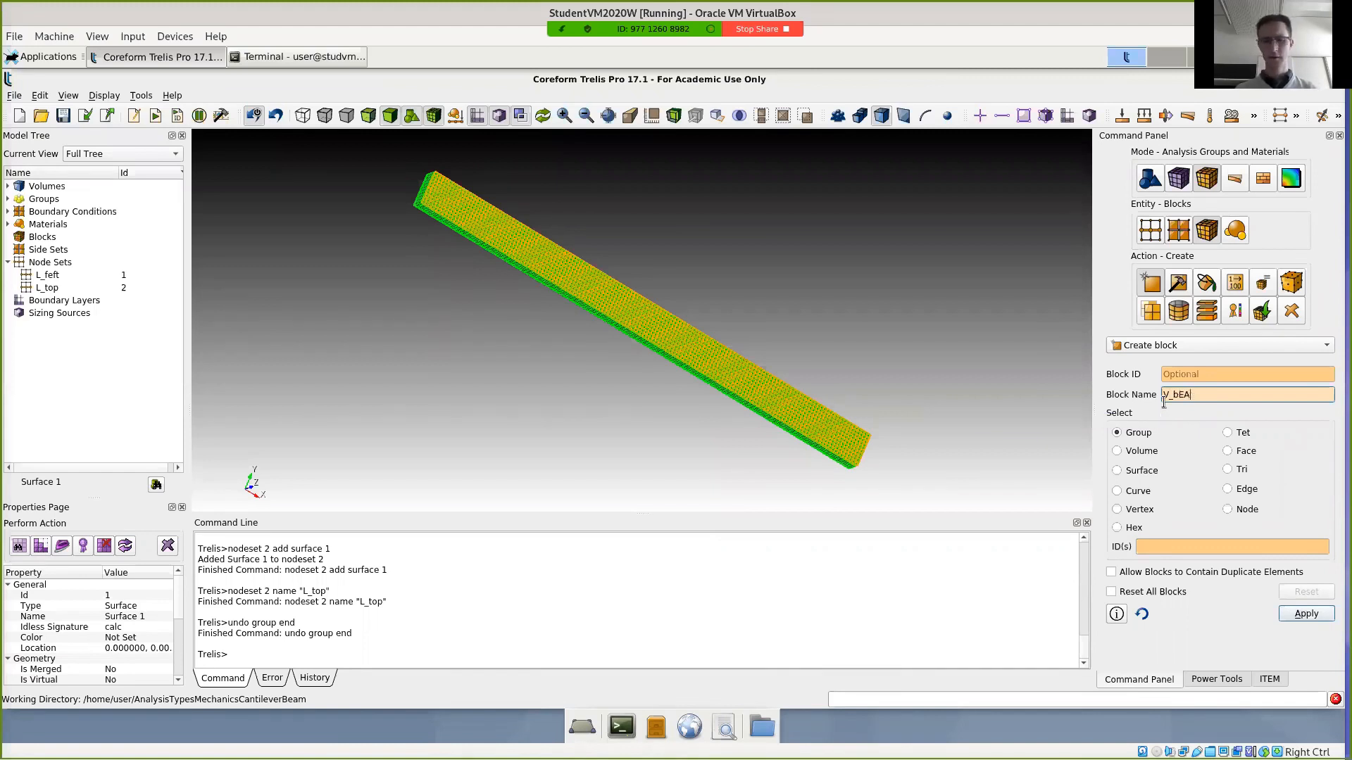
{"action": "type", "text": "a"}
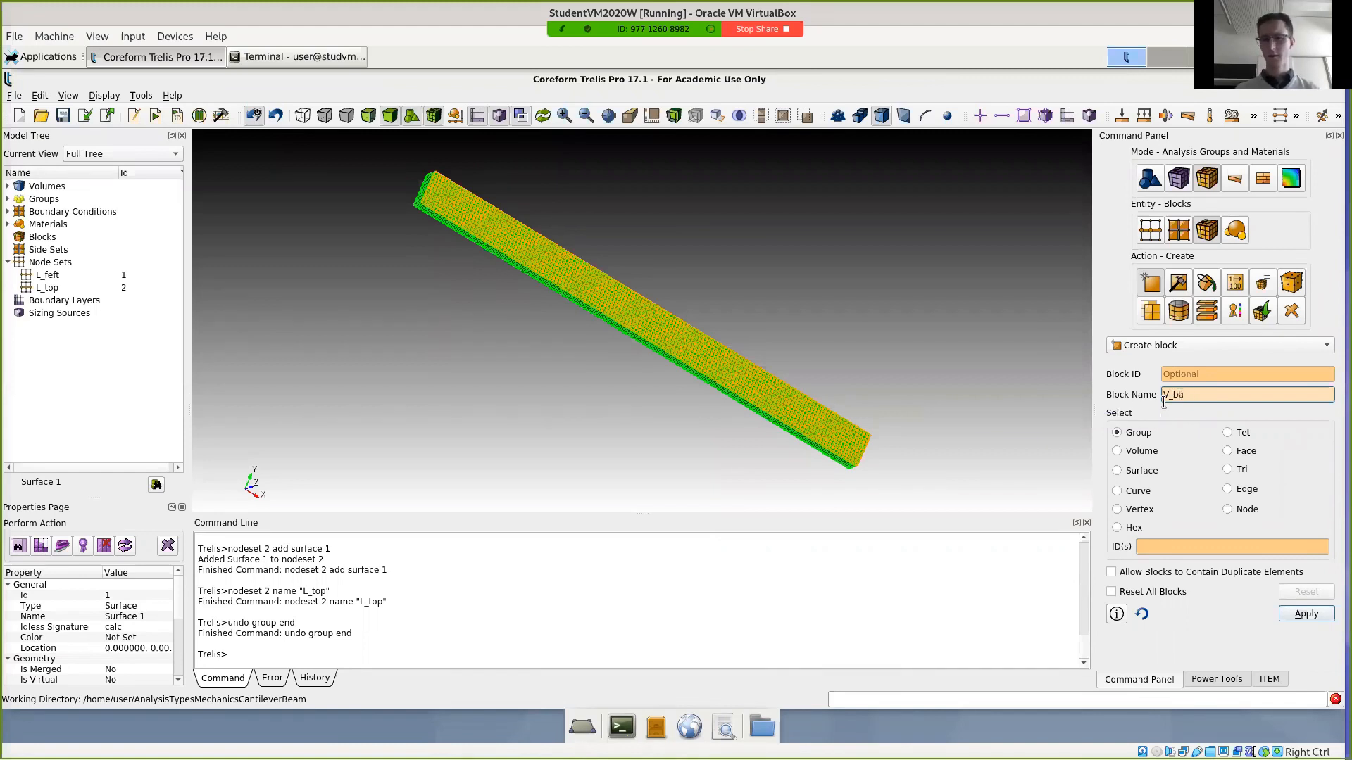
{"action": "key", "text": "BackSpace"}
{"action": "type", "text": "eam"}
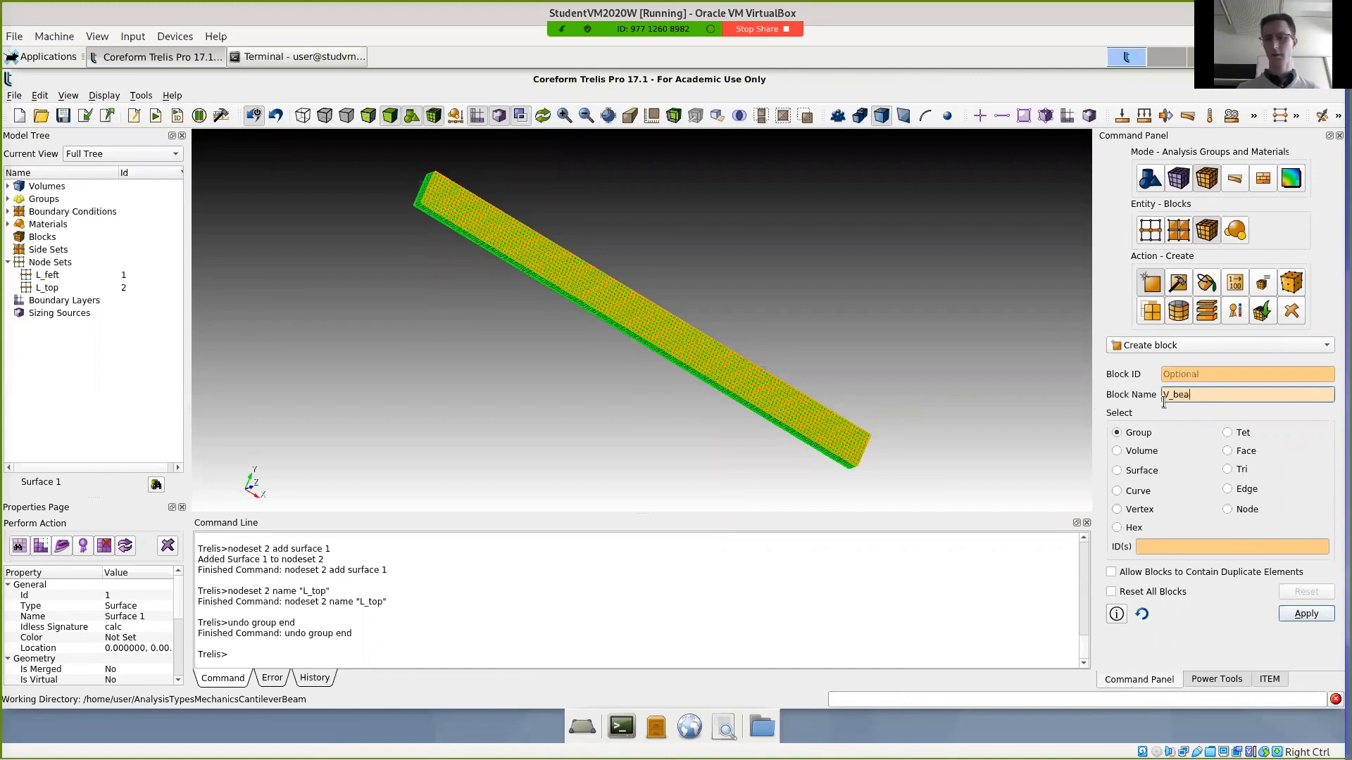
- Assign the beam's volume 1 to the block and create it
{"action": "left_click", "coordinate": [1138, 451]}
{"action": "left_click", "coordinate": [1186, 550]}
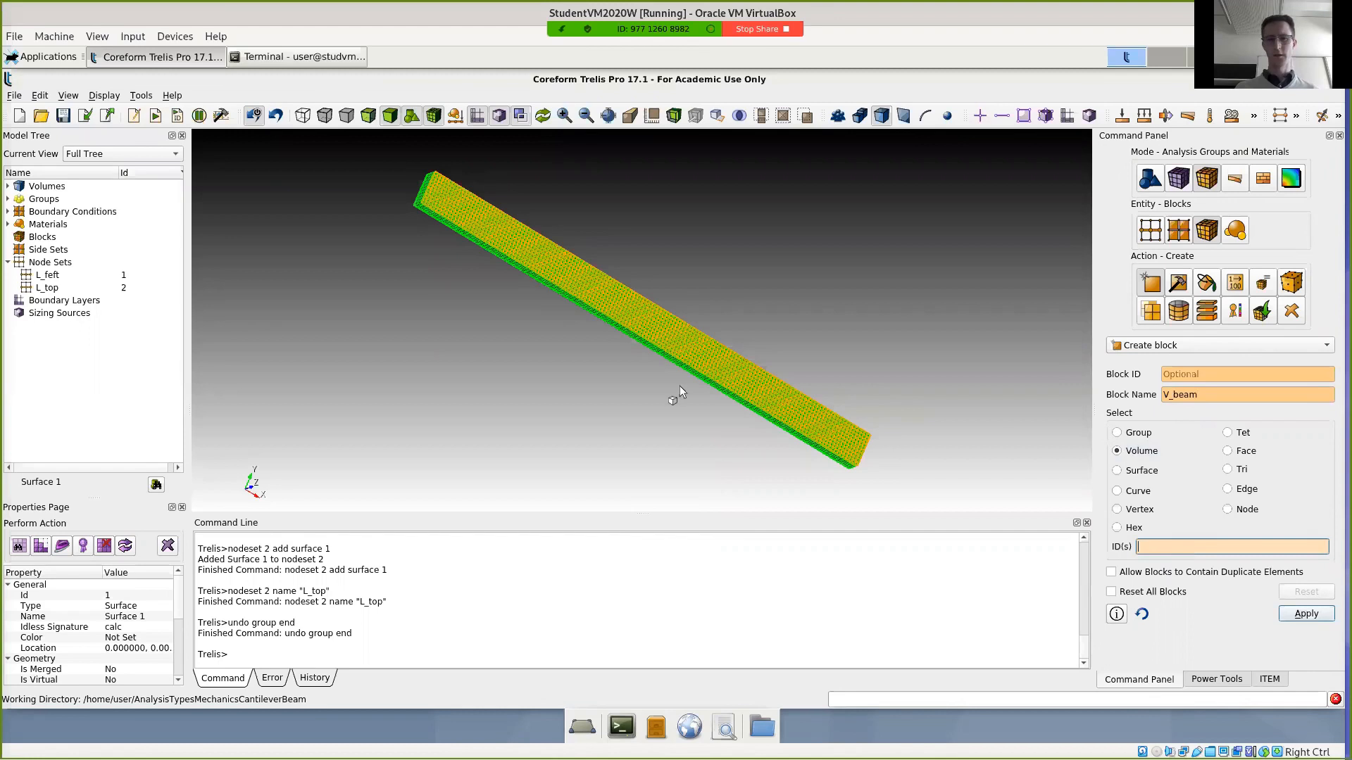
{"action": "left_click", "coordinate": [694, 360]}
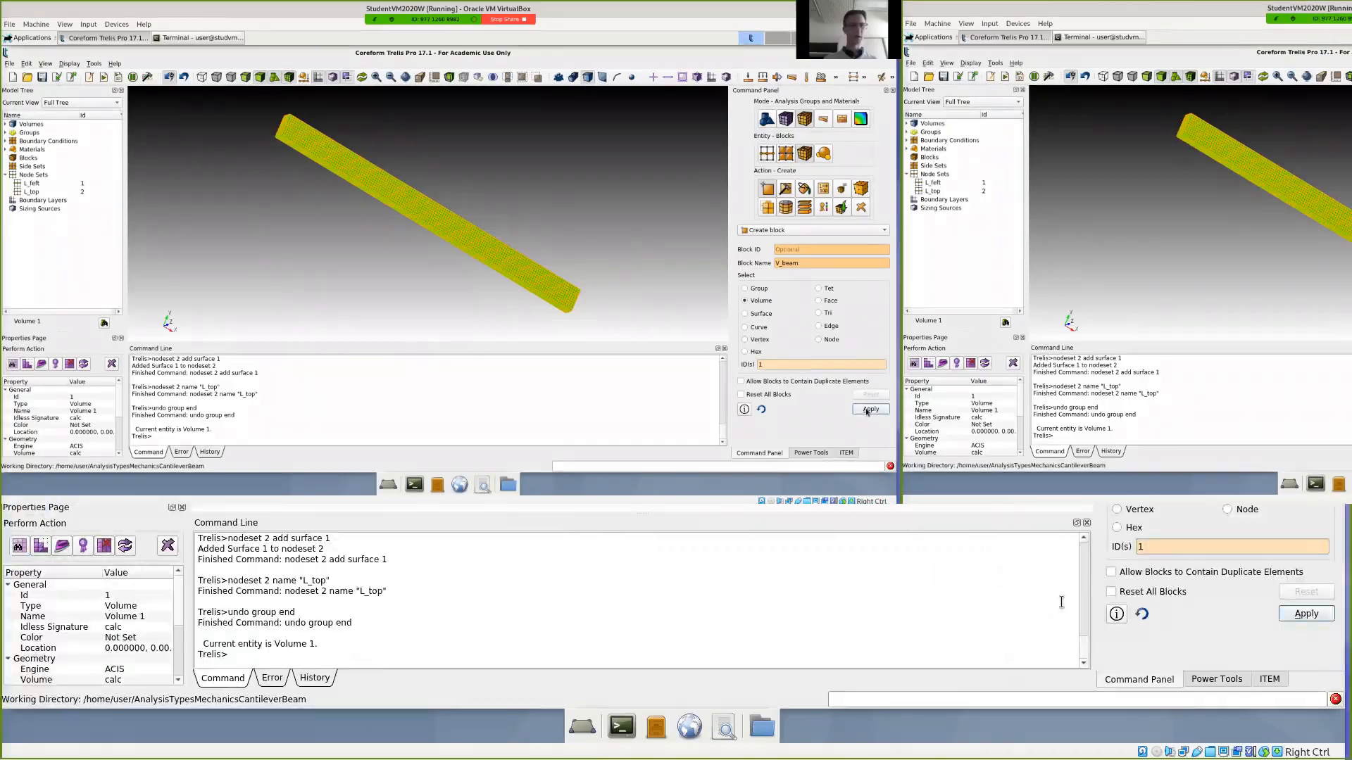
{"action": "left_click", "coordinate": [1305, 614]}
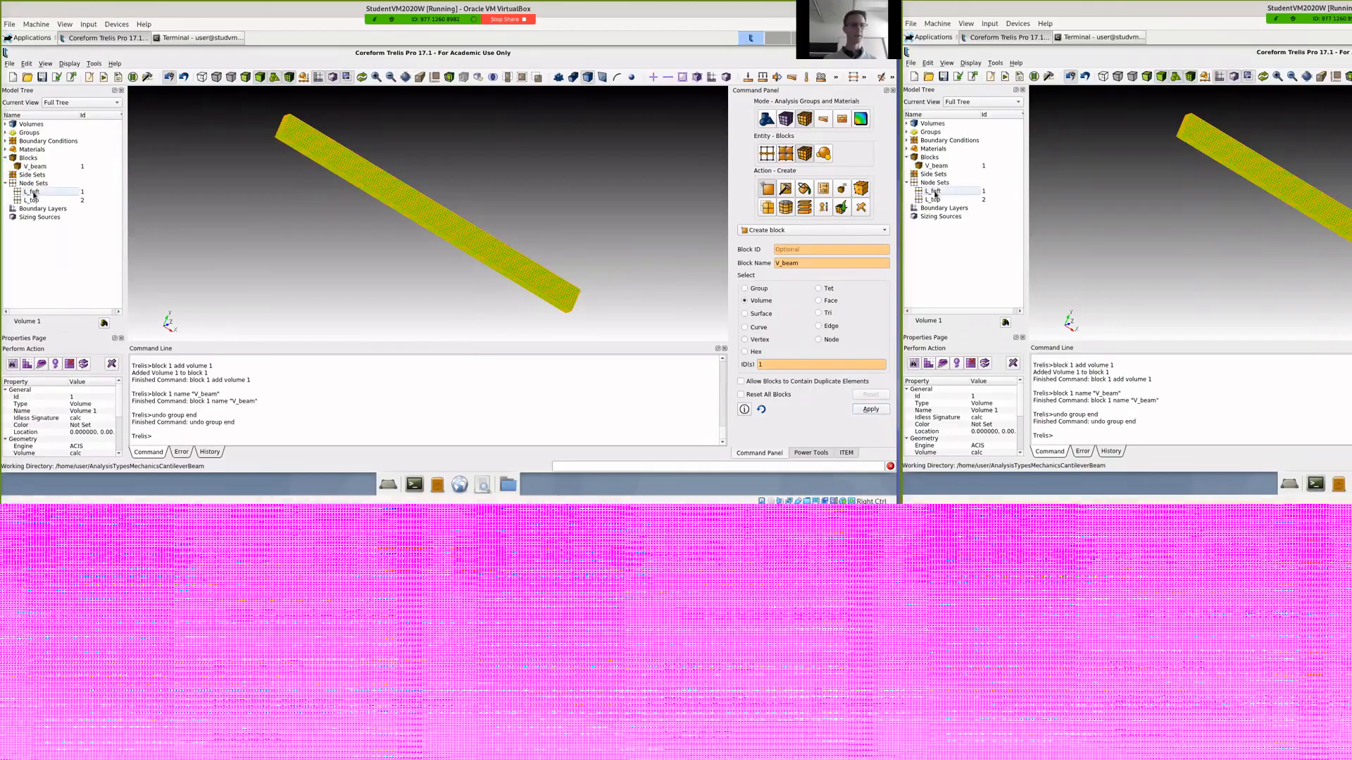
- Rename the nodeset on the beam's small end face, nodeset 1, to S_feft
{"action": "left_click", "coordinate": [37, 194]}
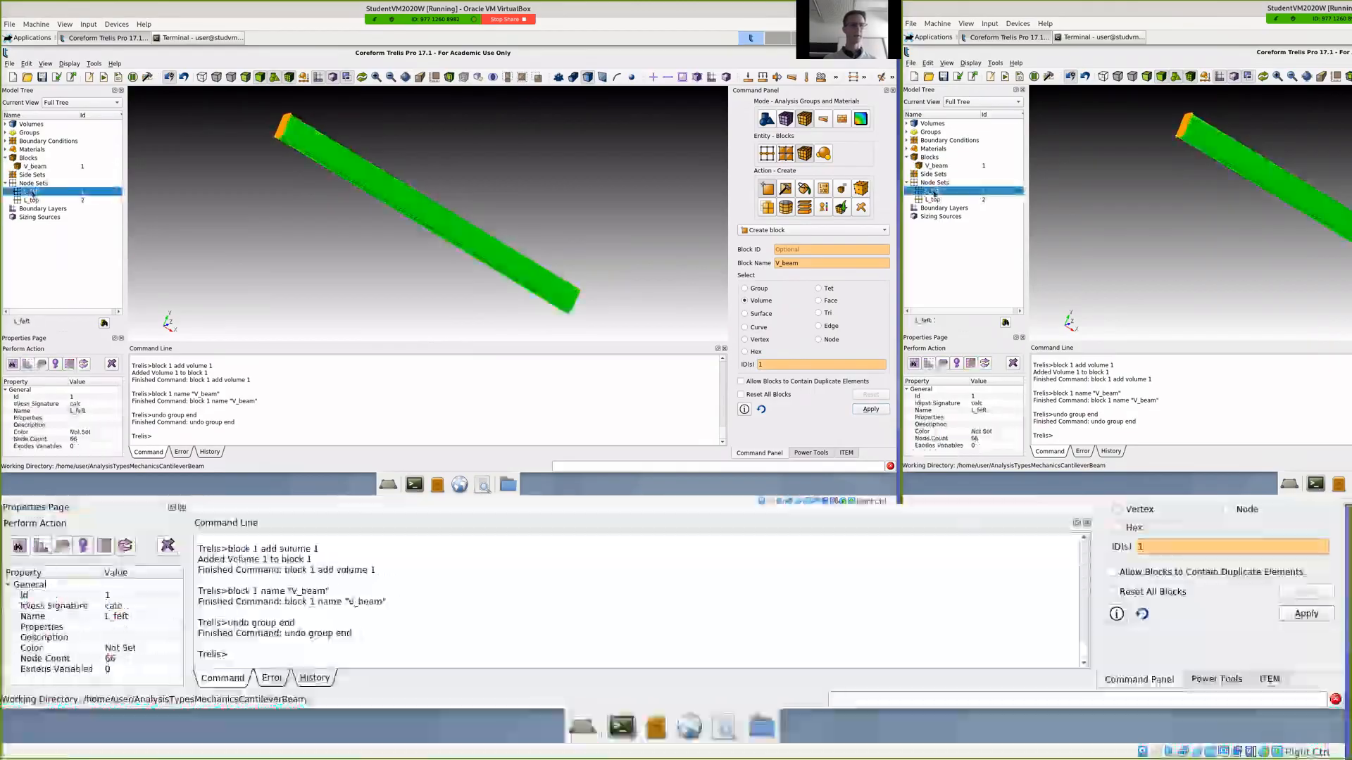
{"action": "right_click", "coordinate": [32, 193]}
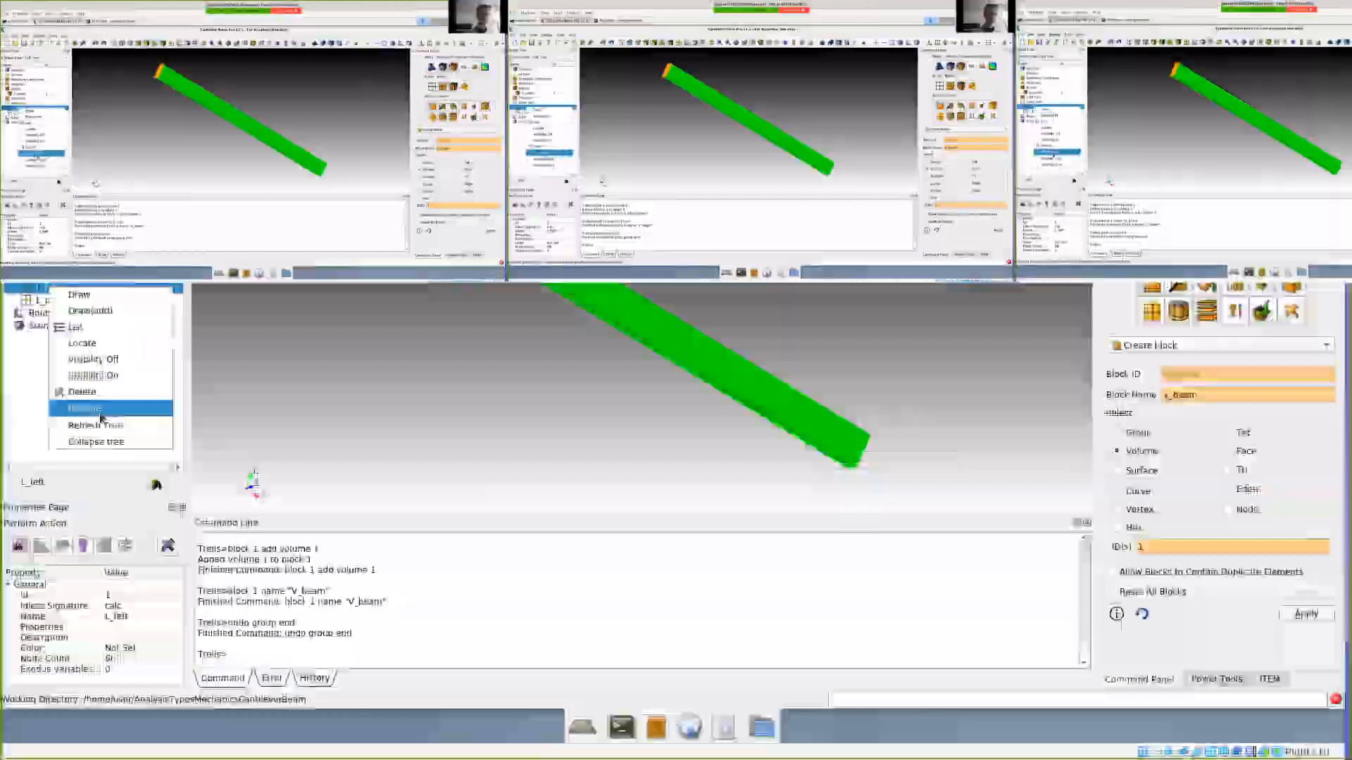
{"action": "left_click", "coordinate": [38, 161]}
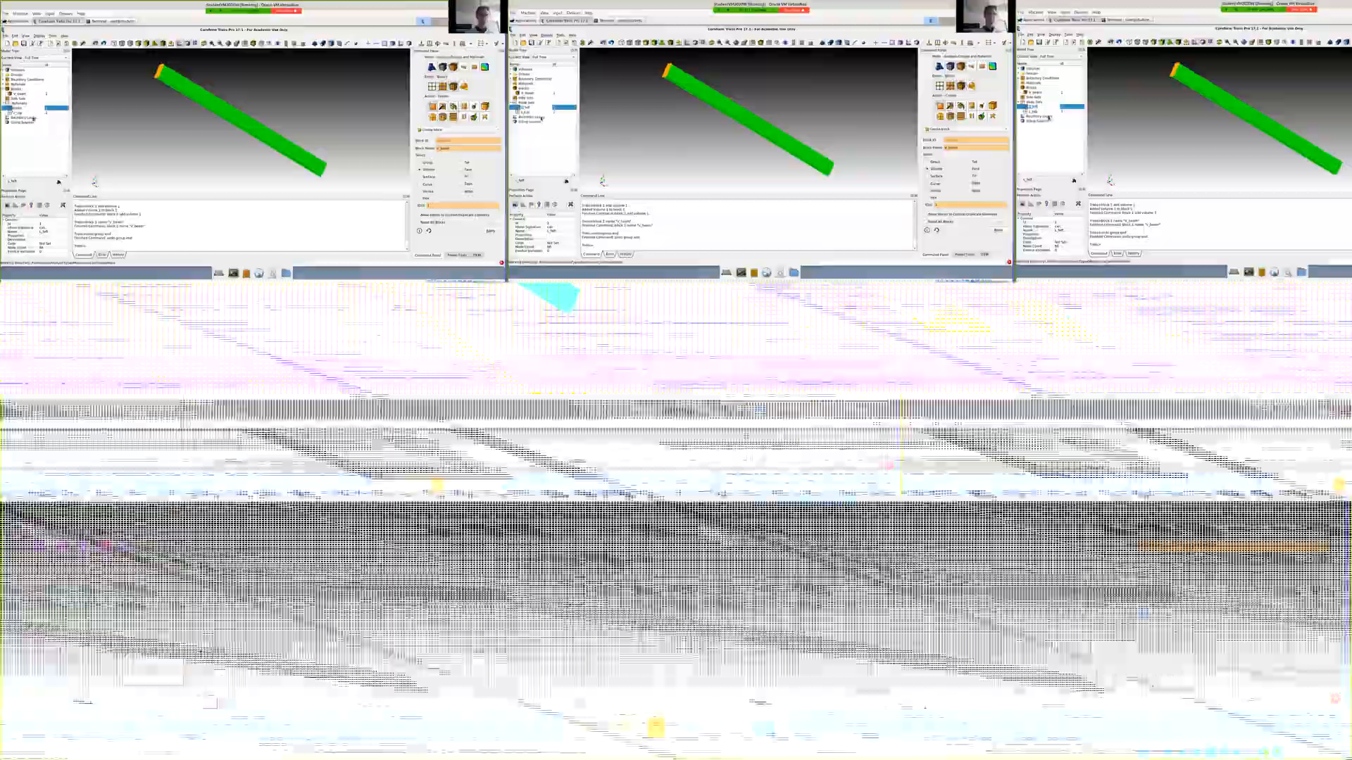
{"action": "key", "text": "Return"}
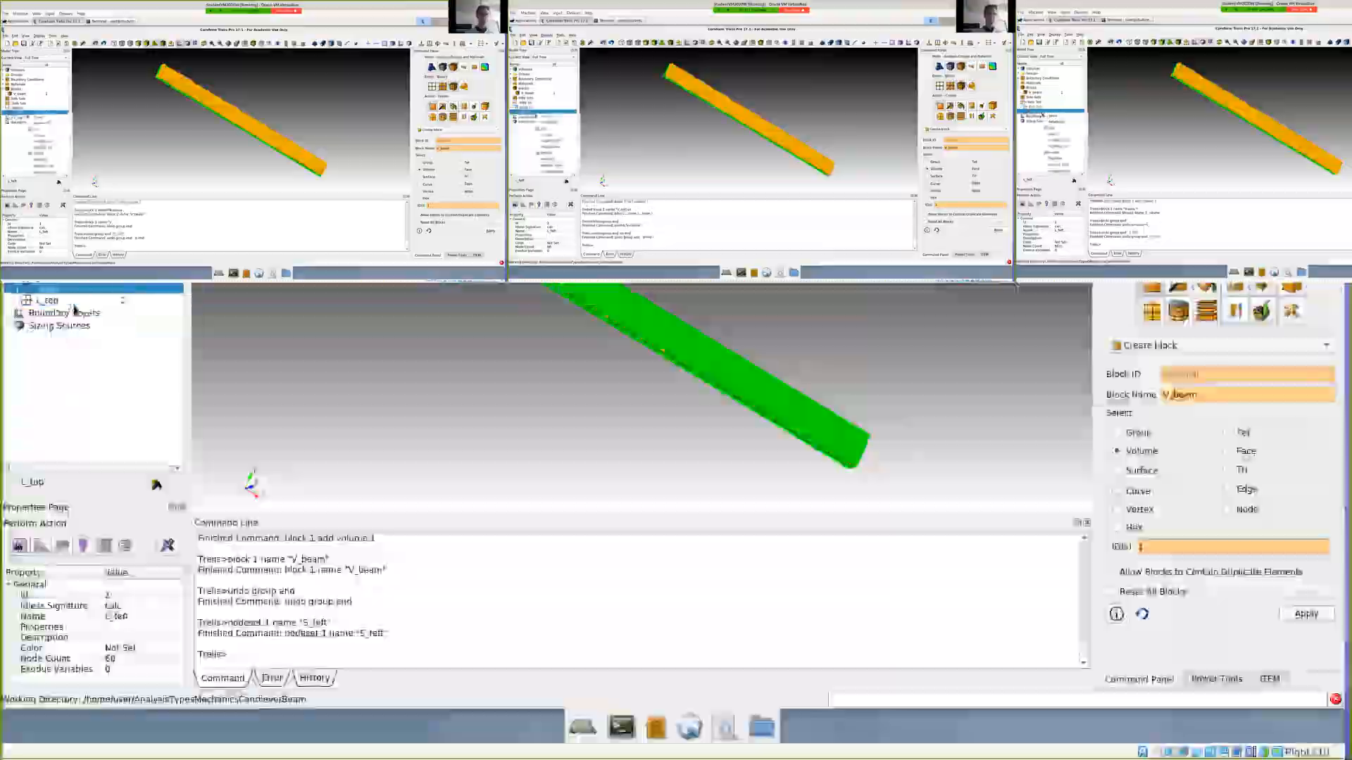
- Rename the L_top nodeset to S_top
{"action": "right_click", "coordinate": [32, 114]}
{"action": "left_click", "coordinate": [42, 159]}
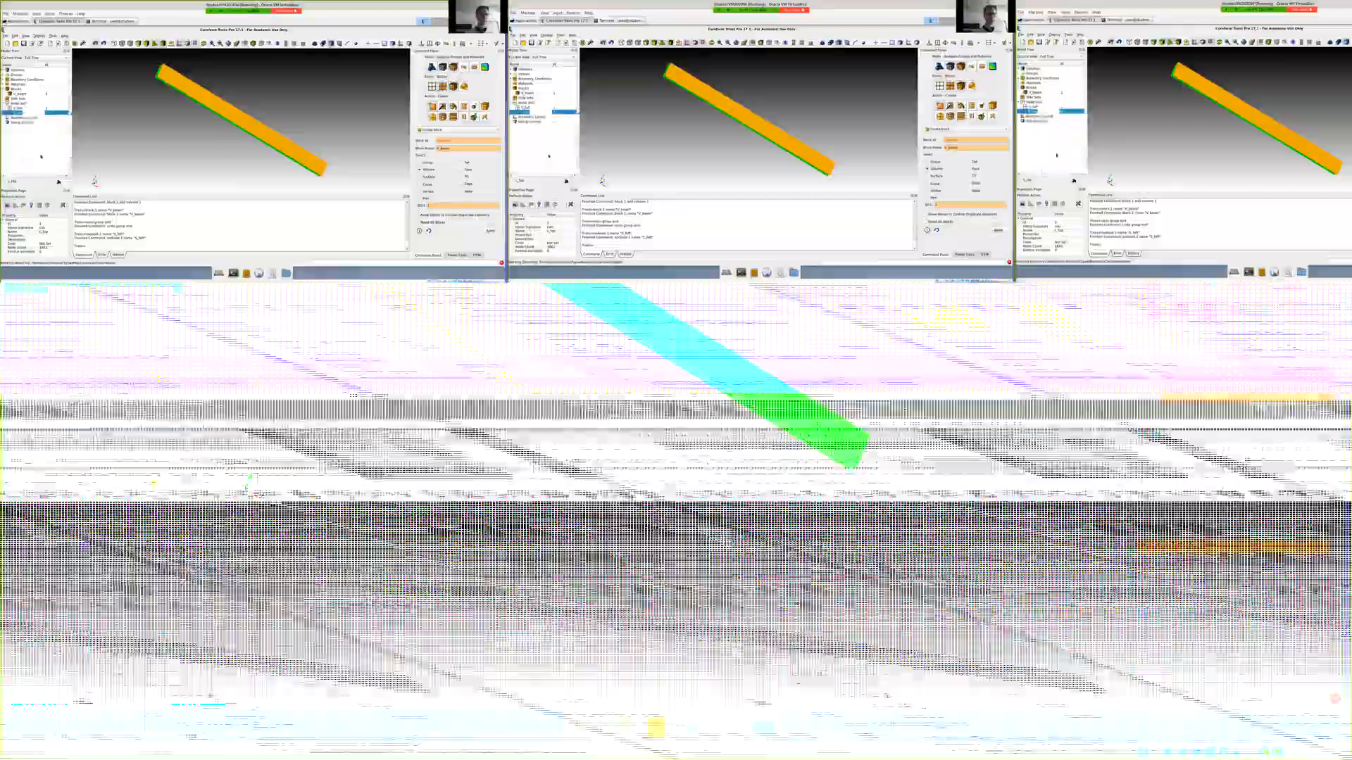
{"action": "type", "text": "S_top"}
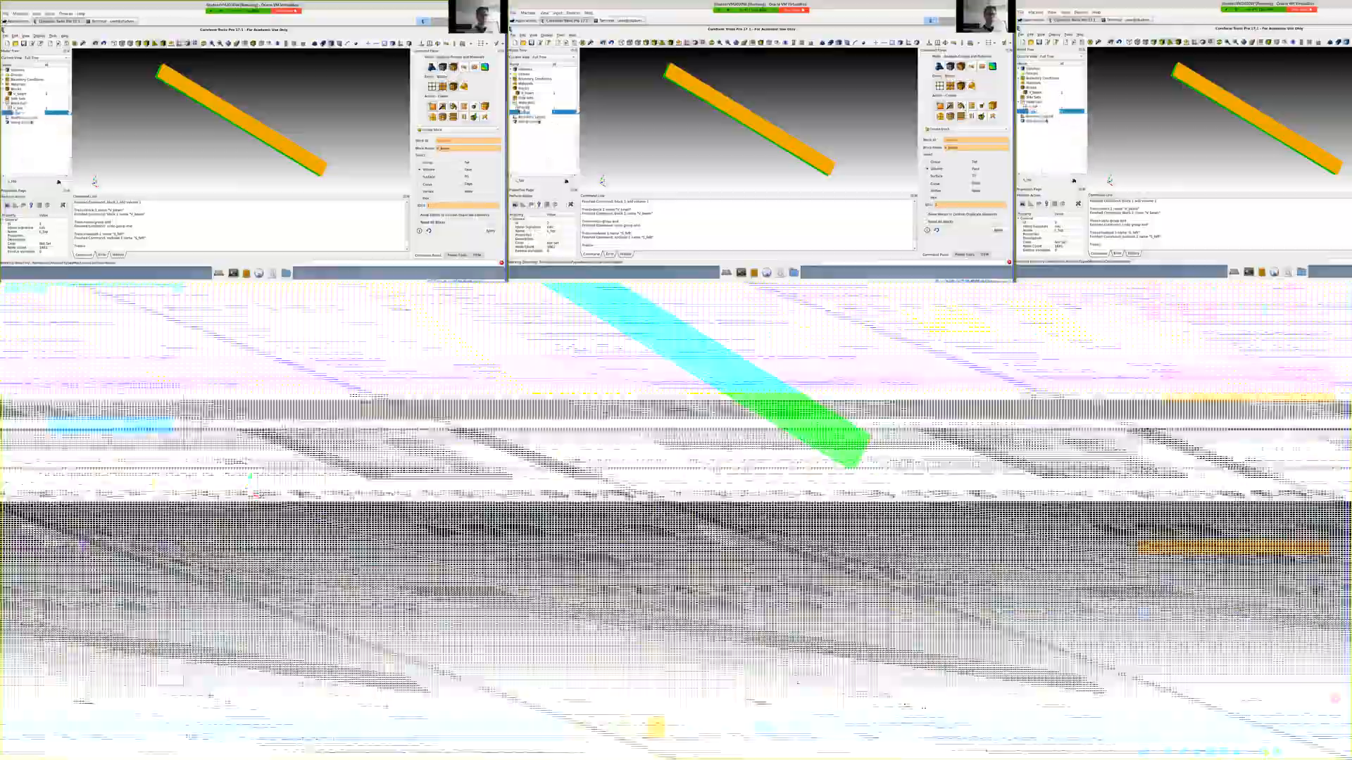
{"action": "key", "text": "Return"}
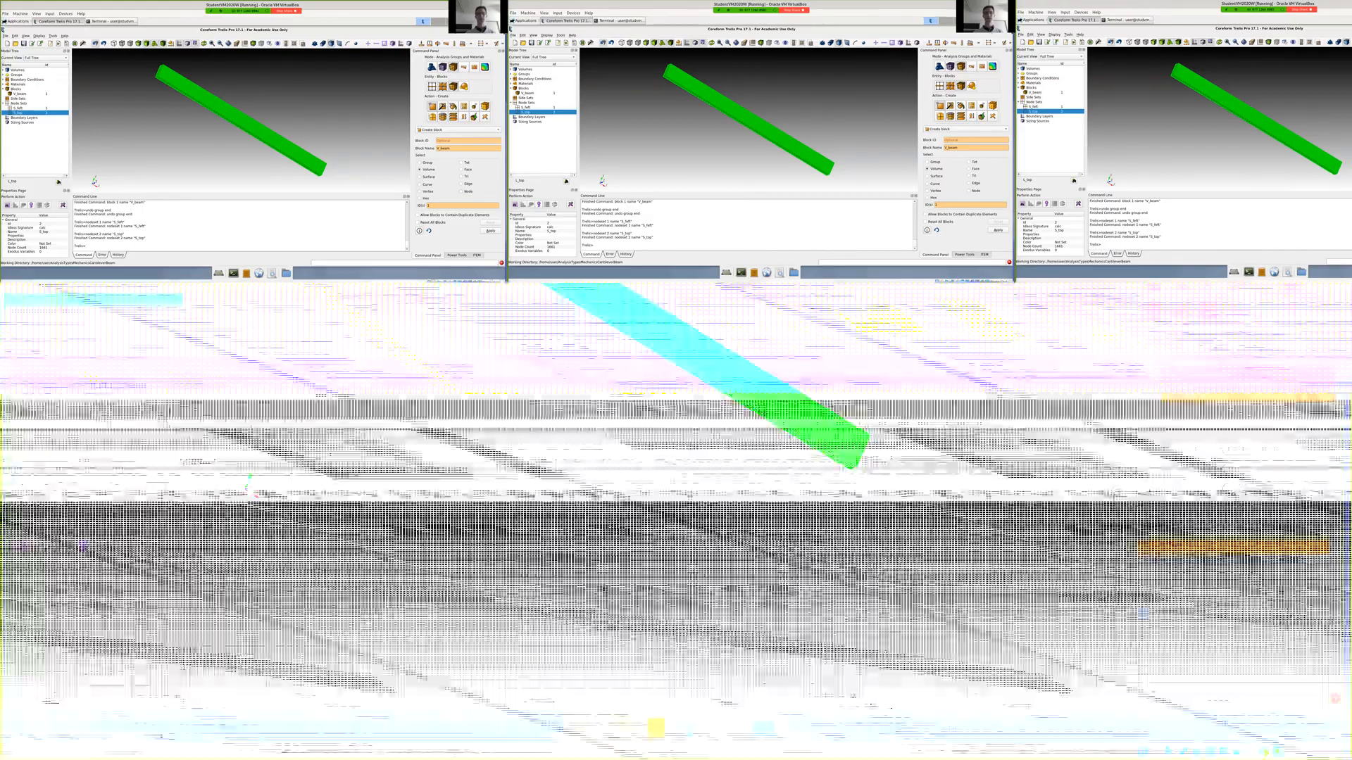
{"action": "key", "text": "ctrl+q"}
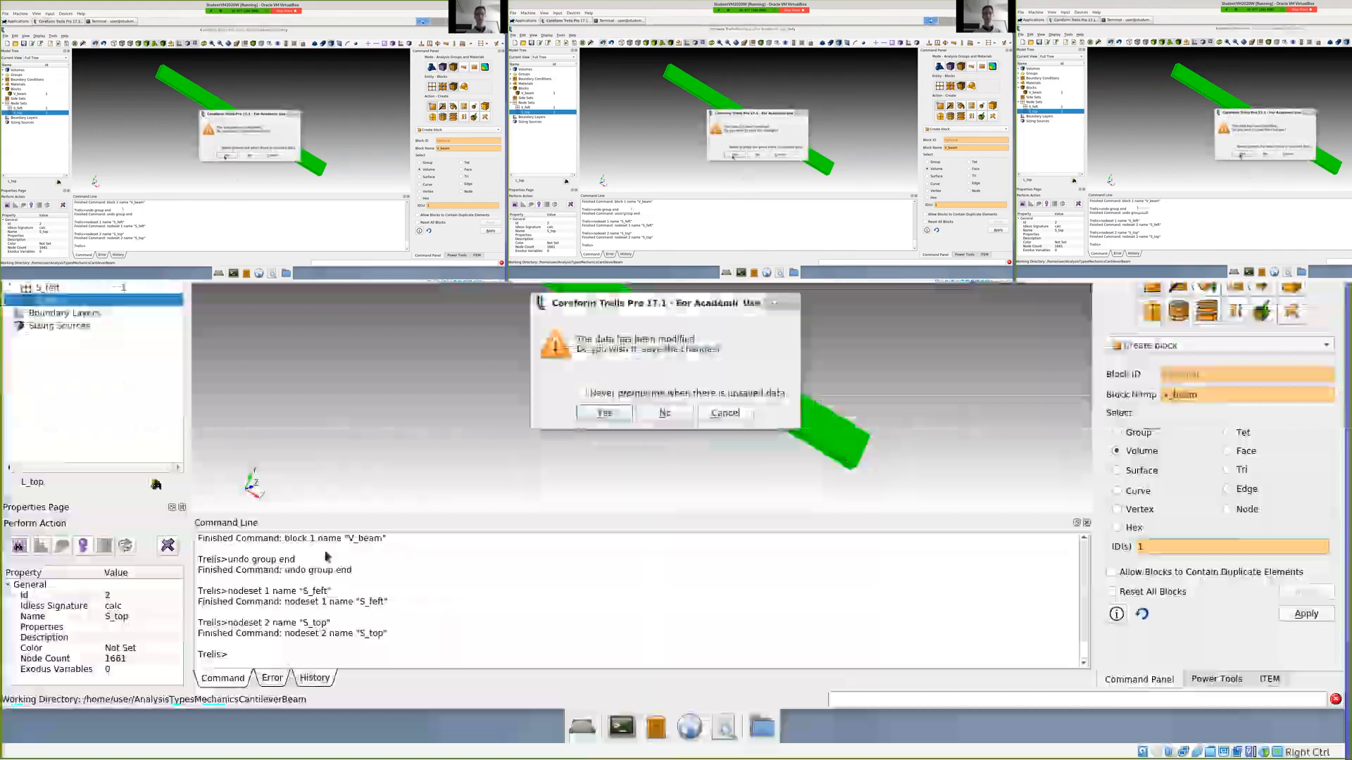
{"action": "left_click", "coordinate": [602, 415]}
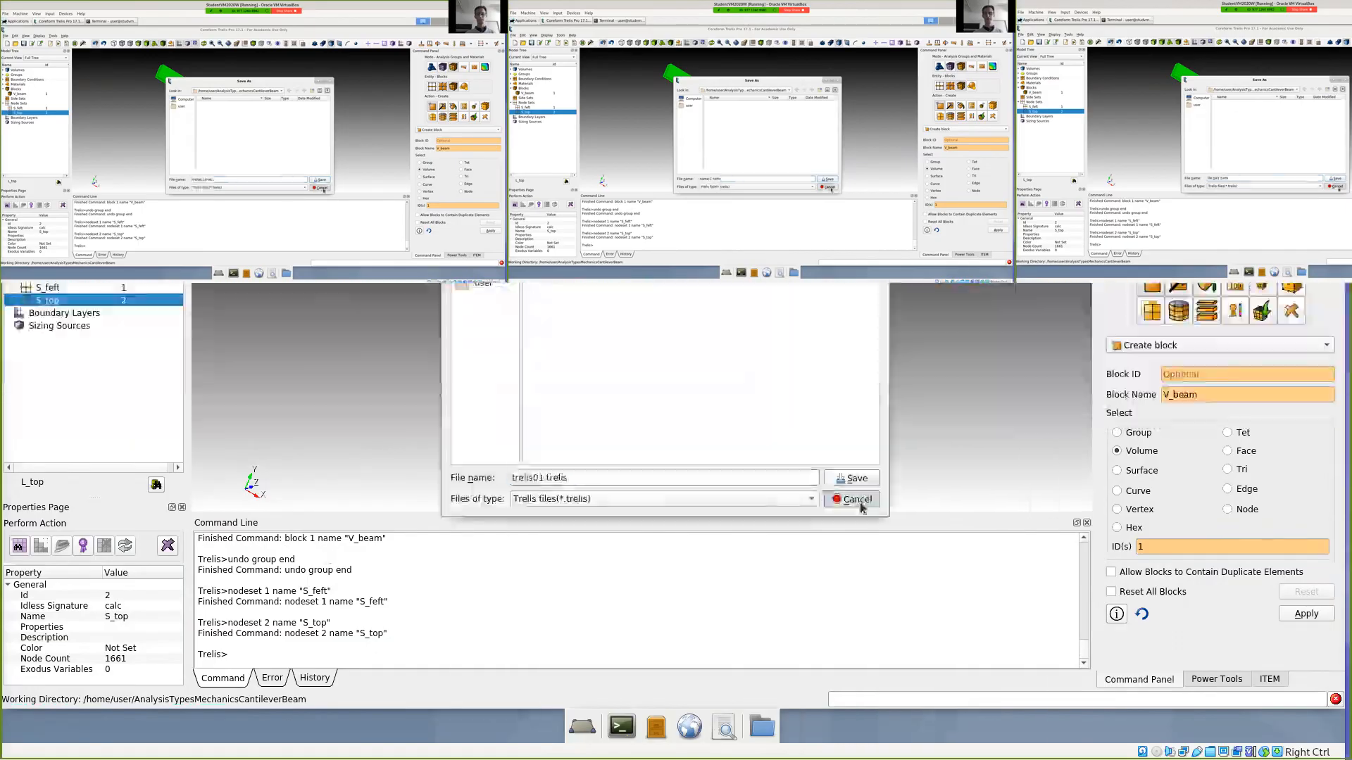
{"action": "left_click", "coordinate": [860, 501]}
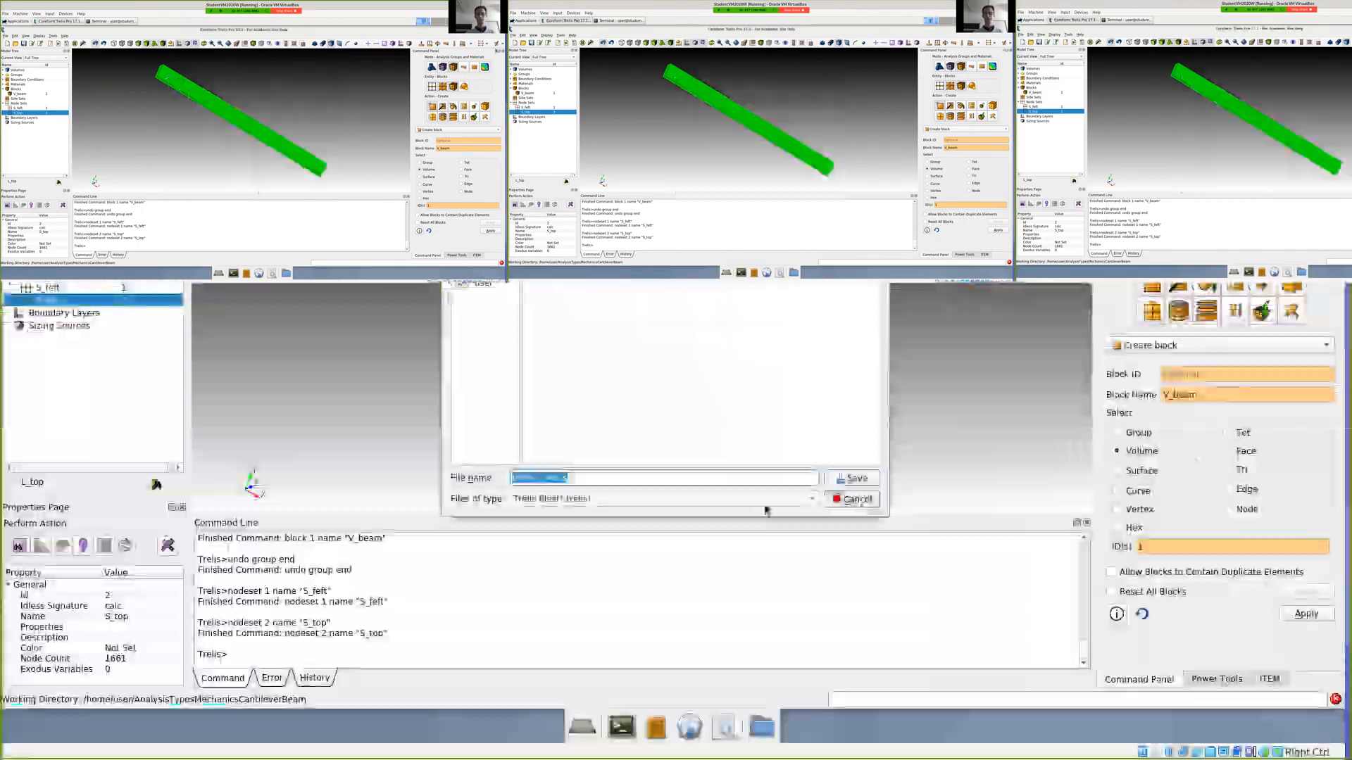
- Quit Trelis and discard the unsaved changes to the model
{"action": "key", "text": "ctrl+q"}
{"action": "left_click", "coordinate": [656, 419]}
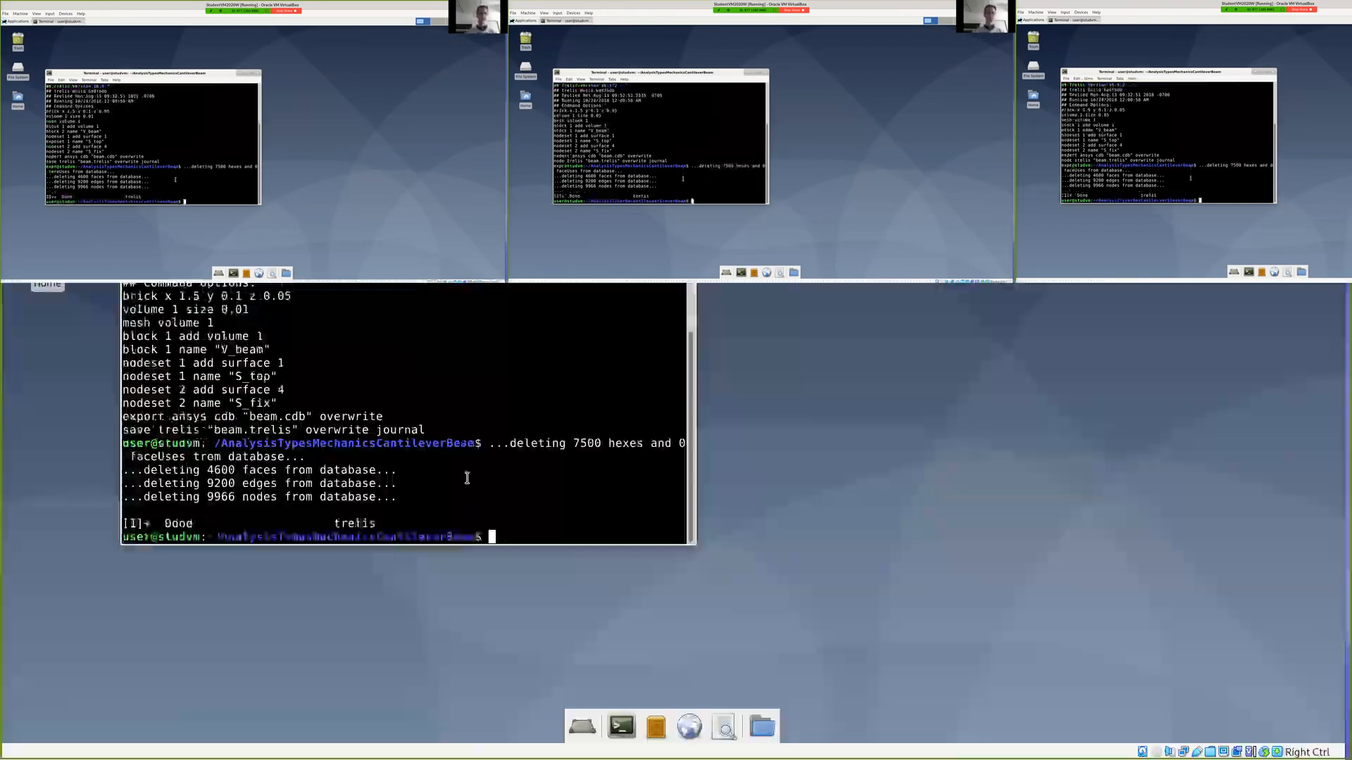
- Print the contents of the run.sh script in the terminal
{"action": "type", "text": "cat"}
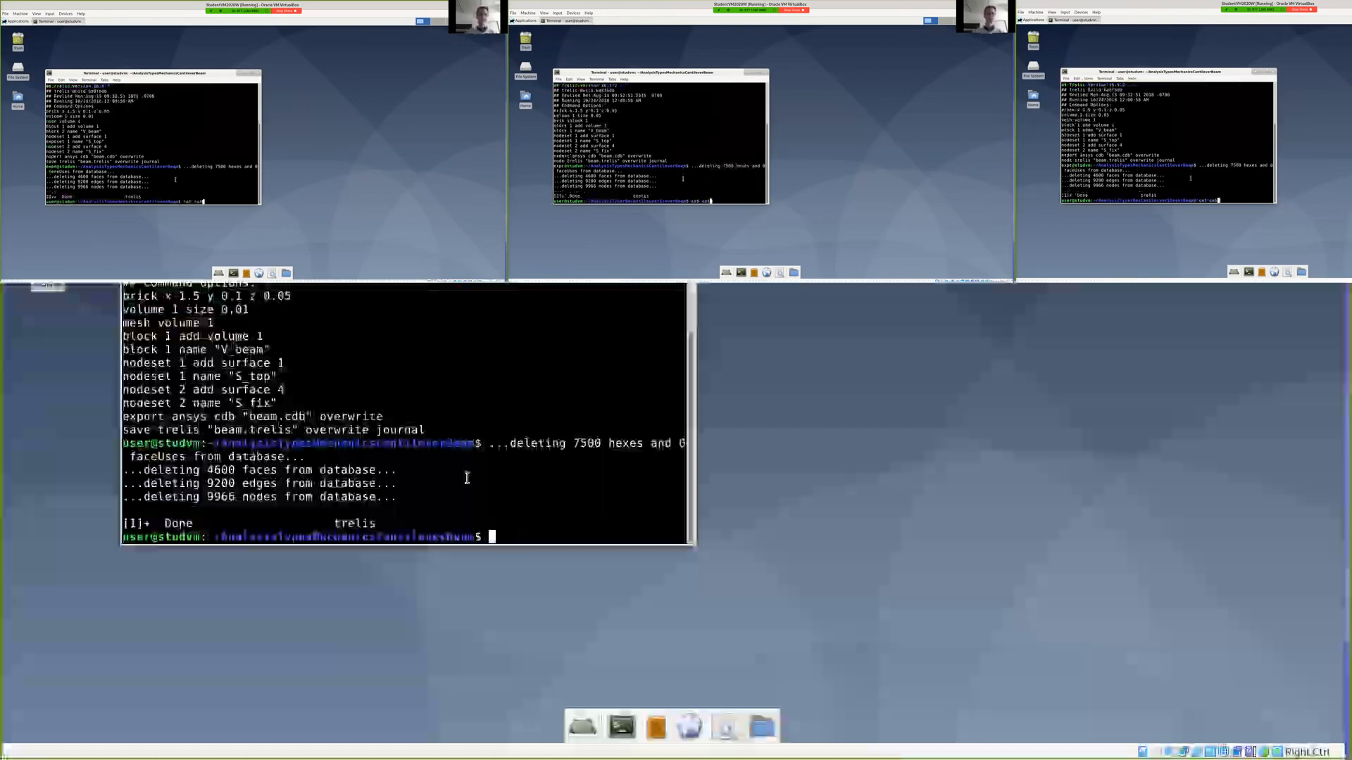
{"action": "type", "text": " run.sh"}
{"action": "key", "text": "Return"}
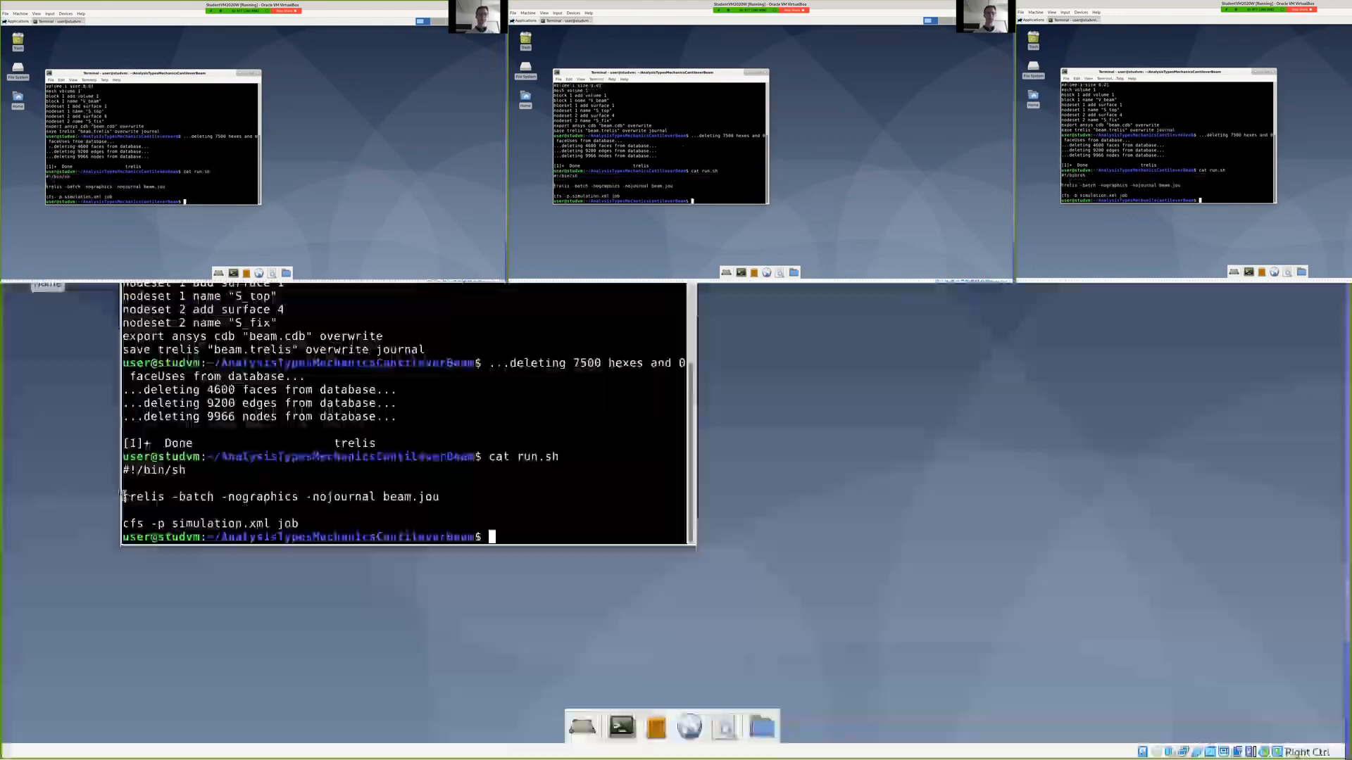
- Copy the Trelis line from the printed script and run it: trelis -batch -nographics -nojournal beam.jou
{"action": "left_click_drag", "start_coordinate": [124, 497], "coordinate": [358, 489]}
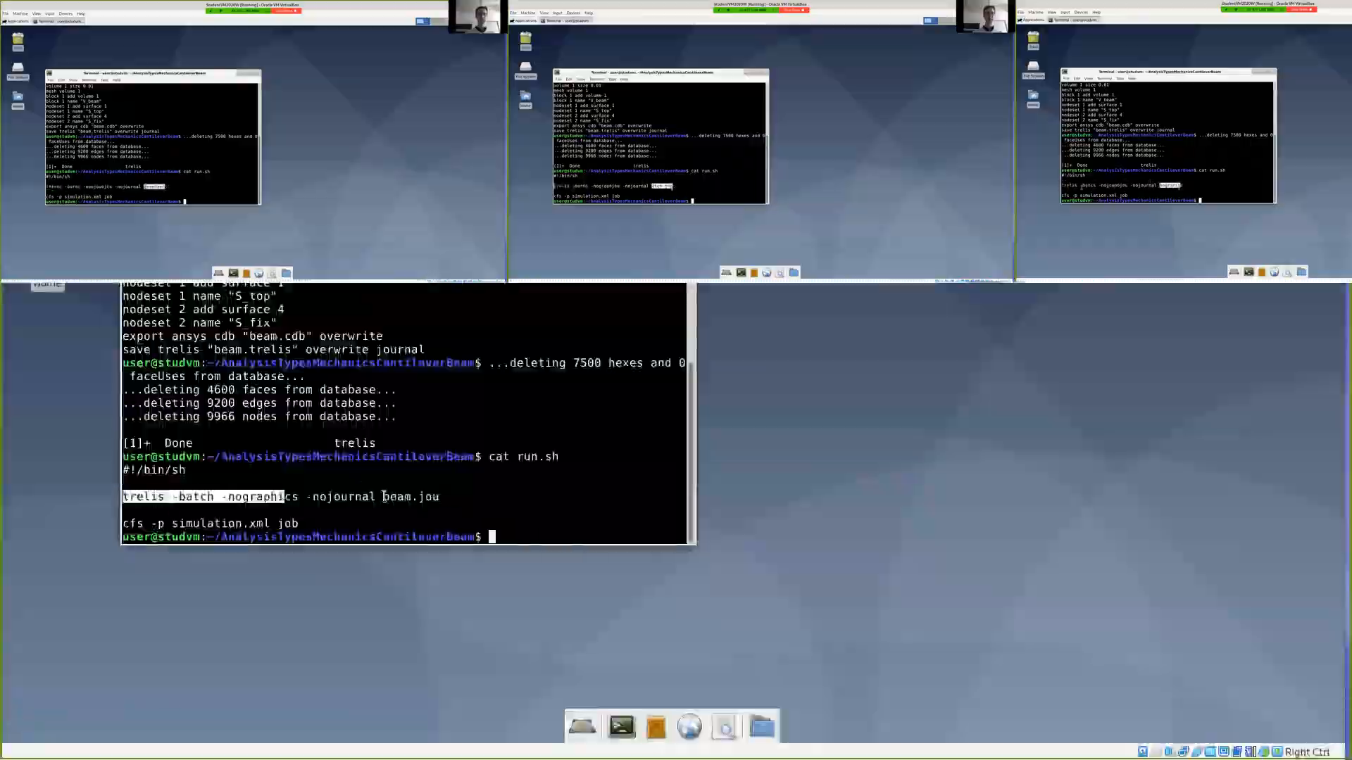
{"action": "left_click_drag", "start_coordinate": [384, 497], "coordinate": [447, 492]}
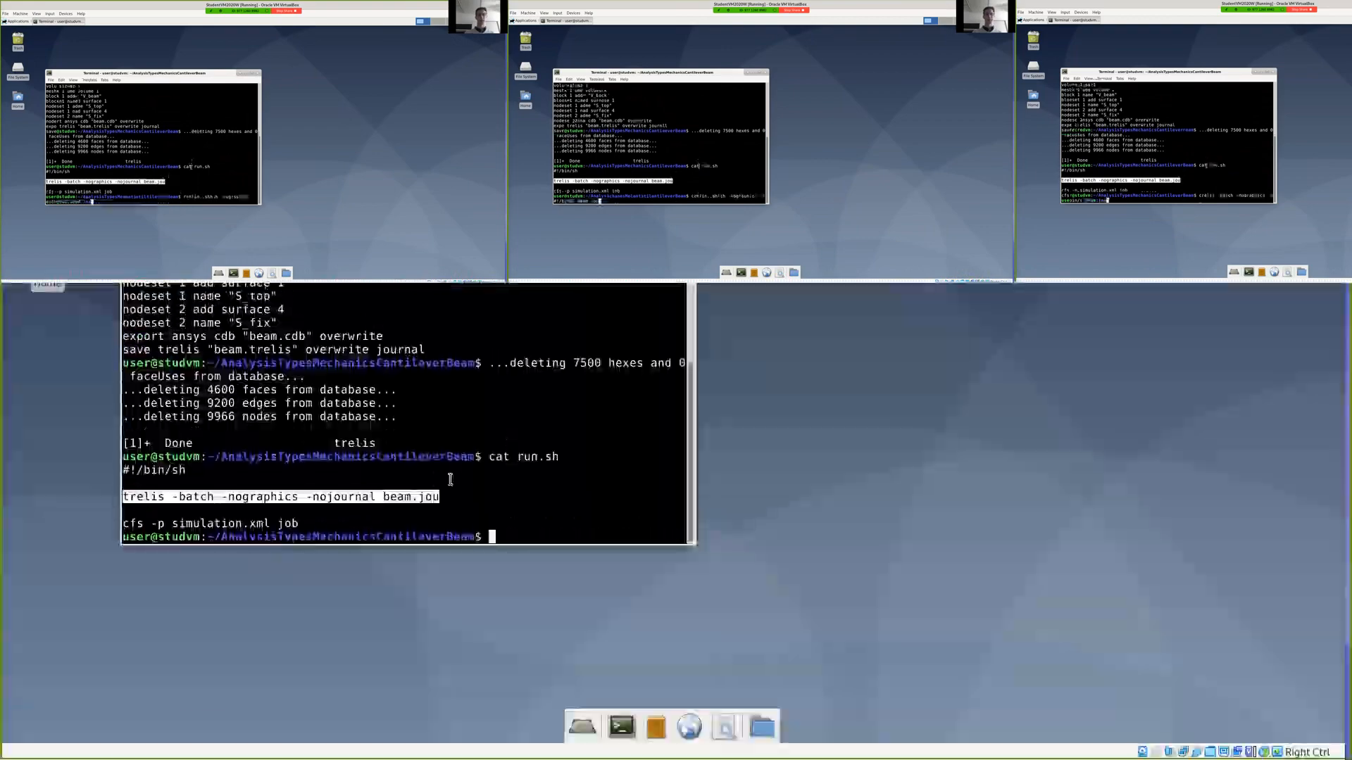
{"action": "key", "text": "Return"}
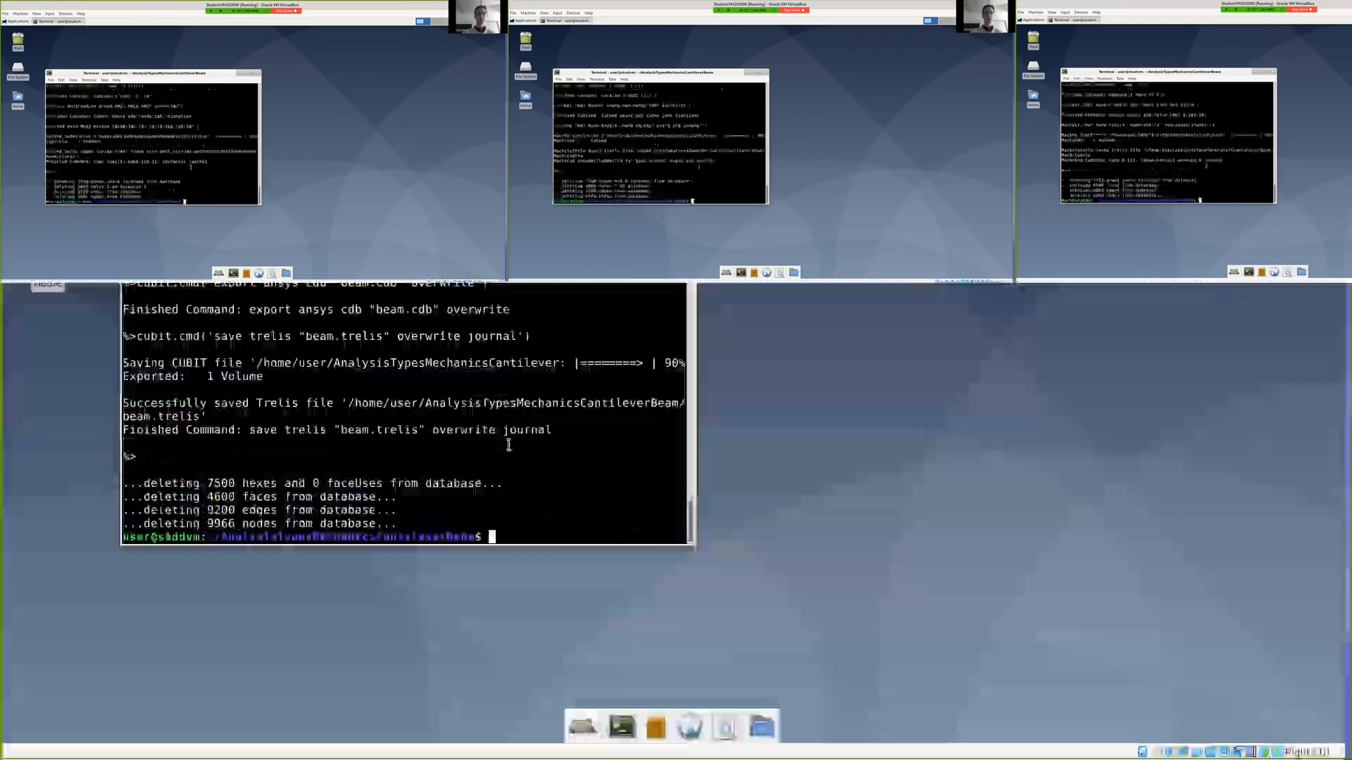
- List the files in the working directory and check for beam.trelis and beam.cdb
{"action": "type", "text": "ls"}
{"action": "key", "text": "Return"}
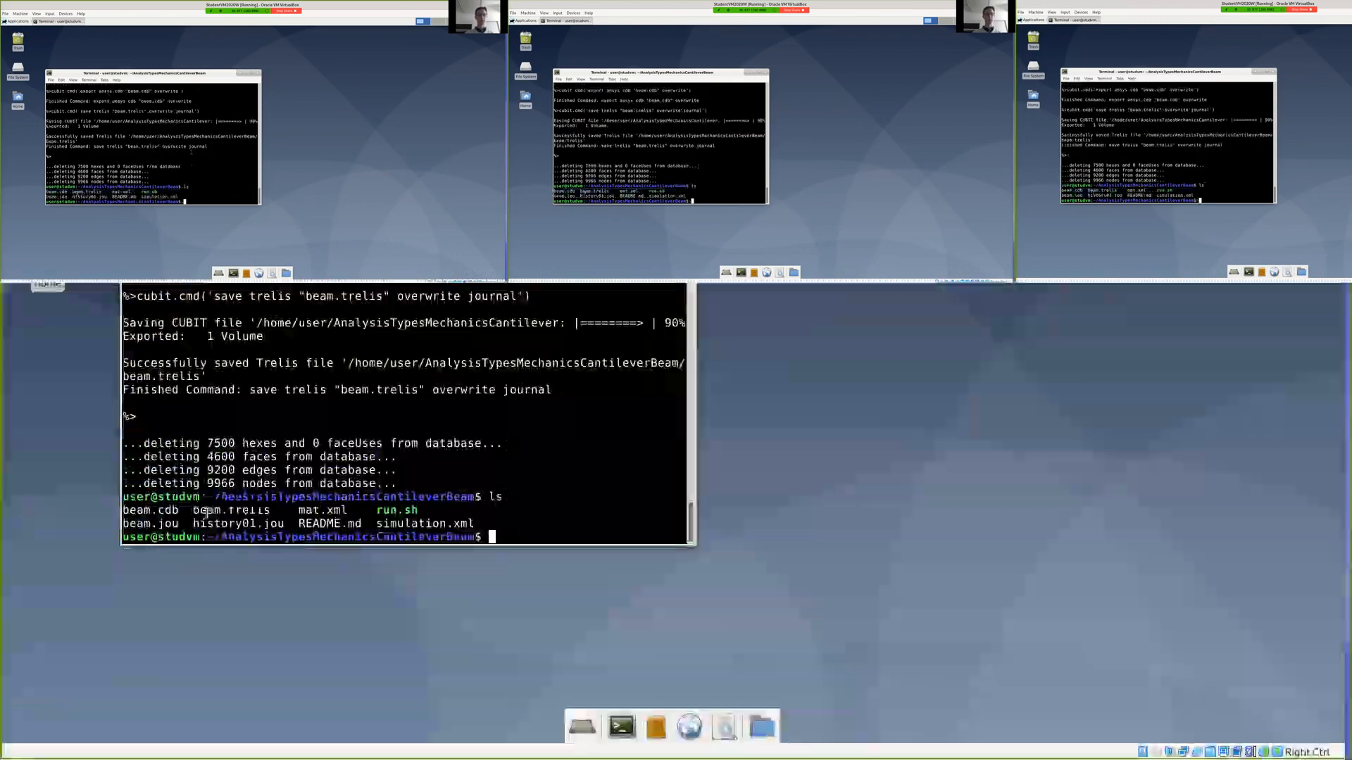
{"action": "double_click", "coordinate": [206, 512]}
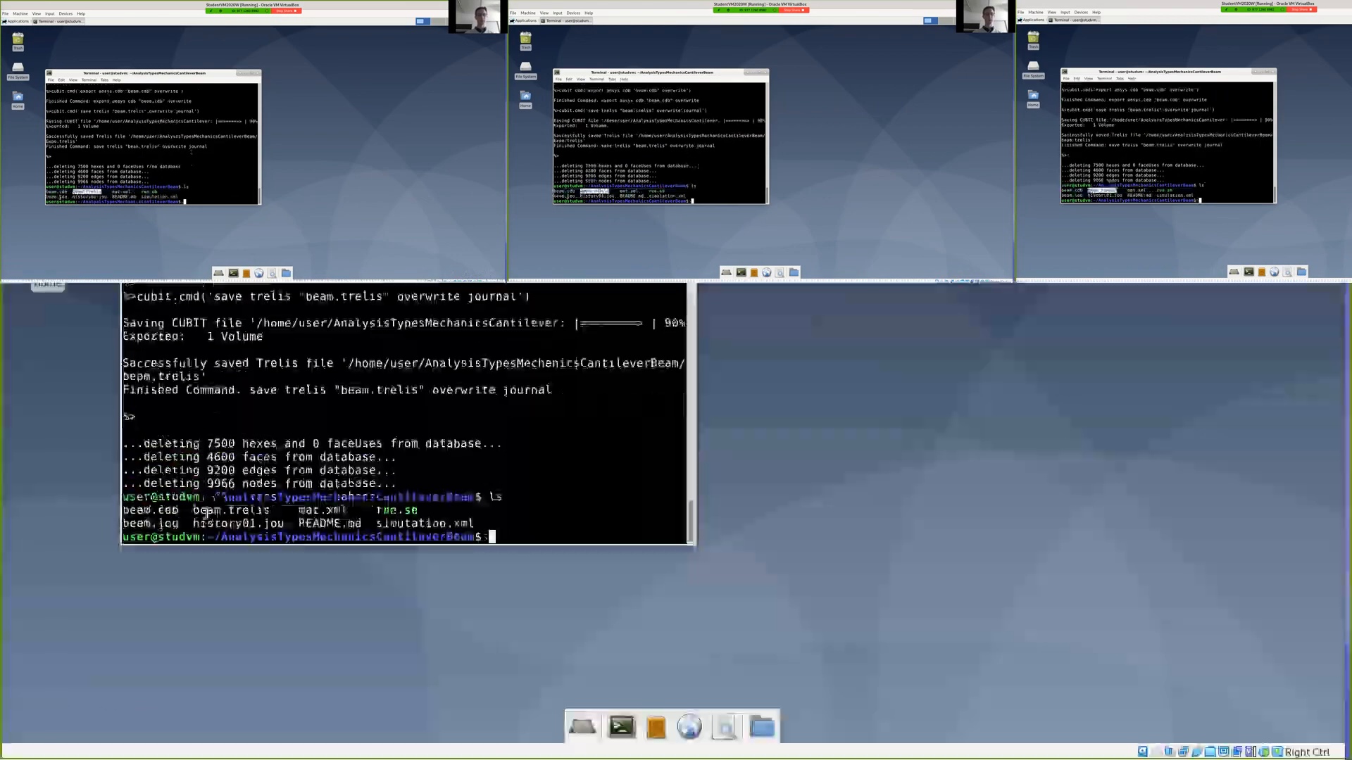
{"action": "double_click", "coordinate": [150, 510]}
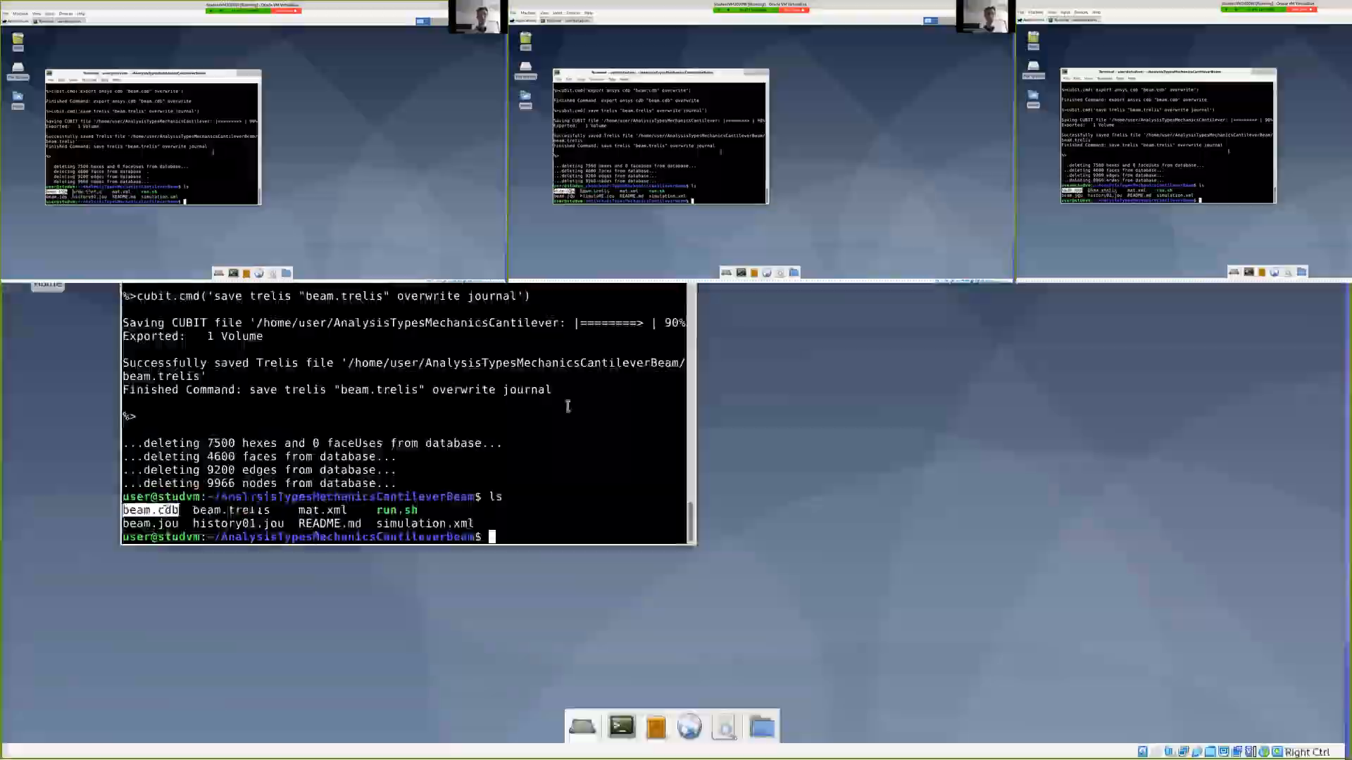